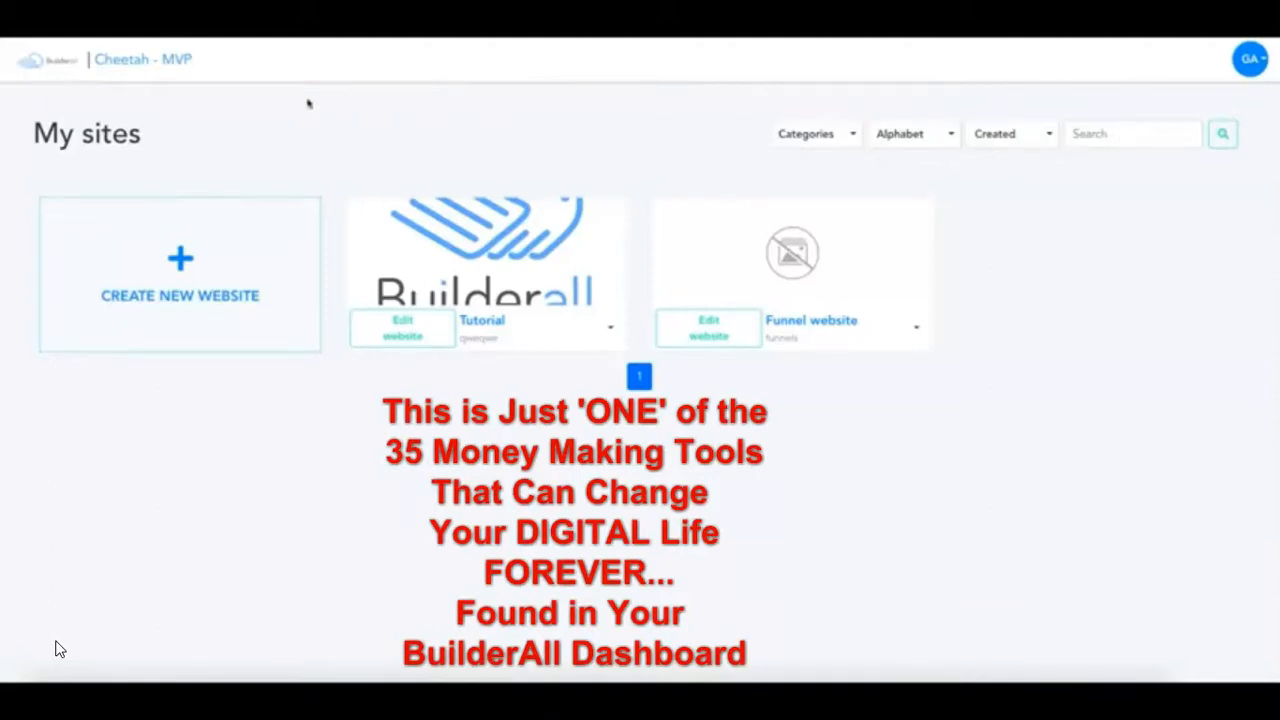
Step: Look at the new-website form, cancel it, and view the options menu of the Tutorial site
left_click(176, 256)
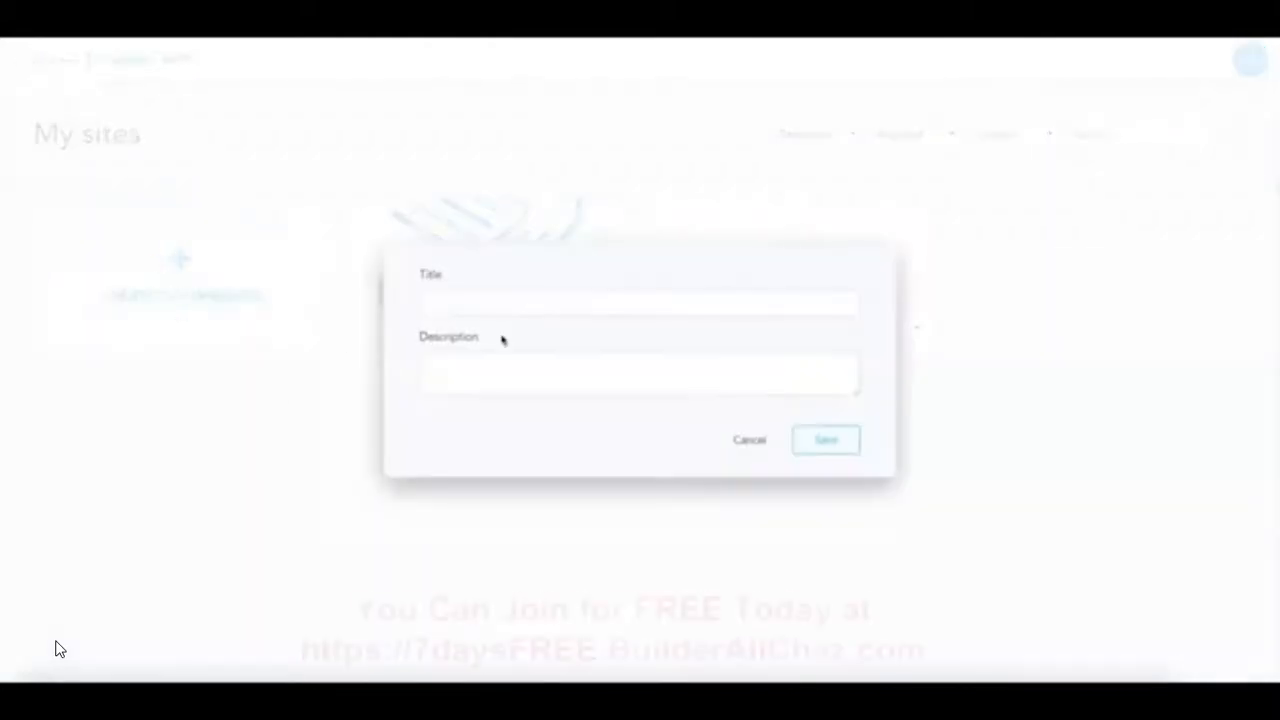
left_click(752, 444)
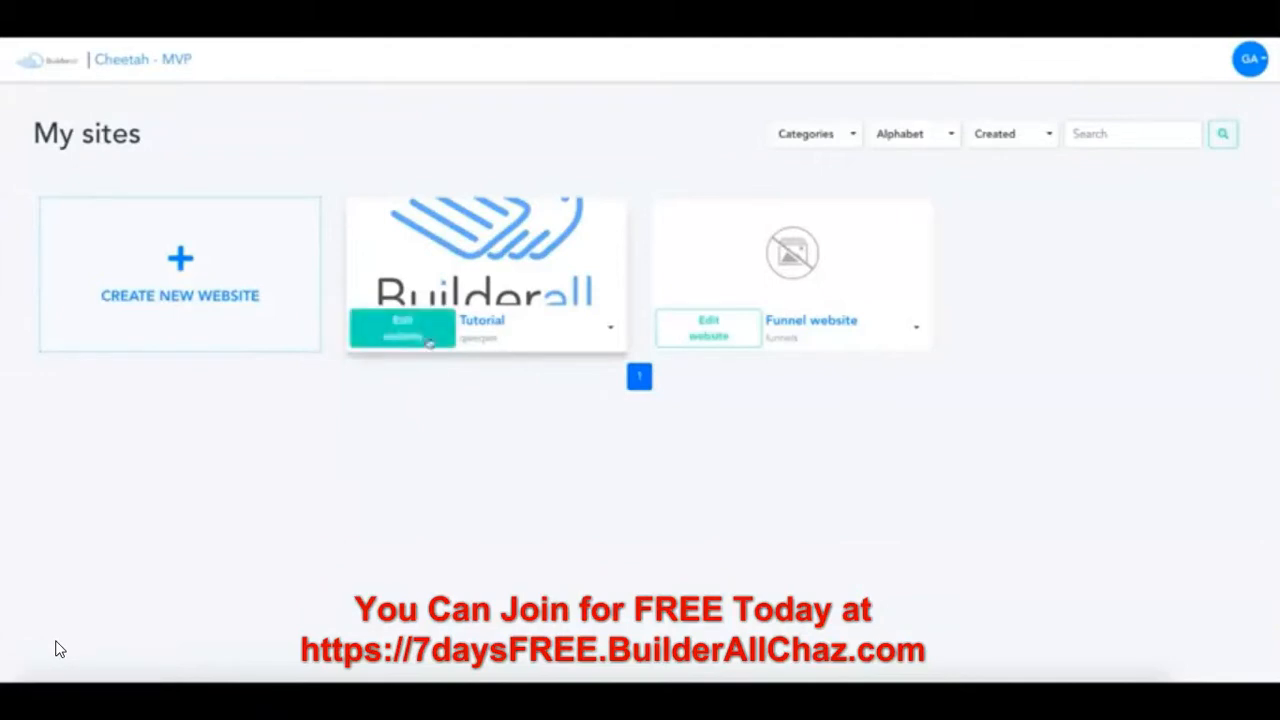
mouse_move(513, 284)
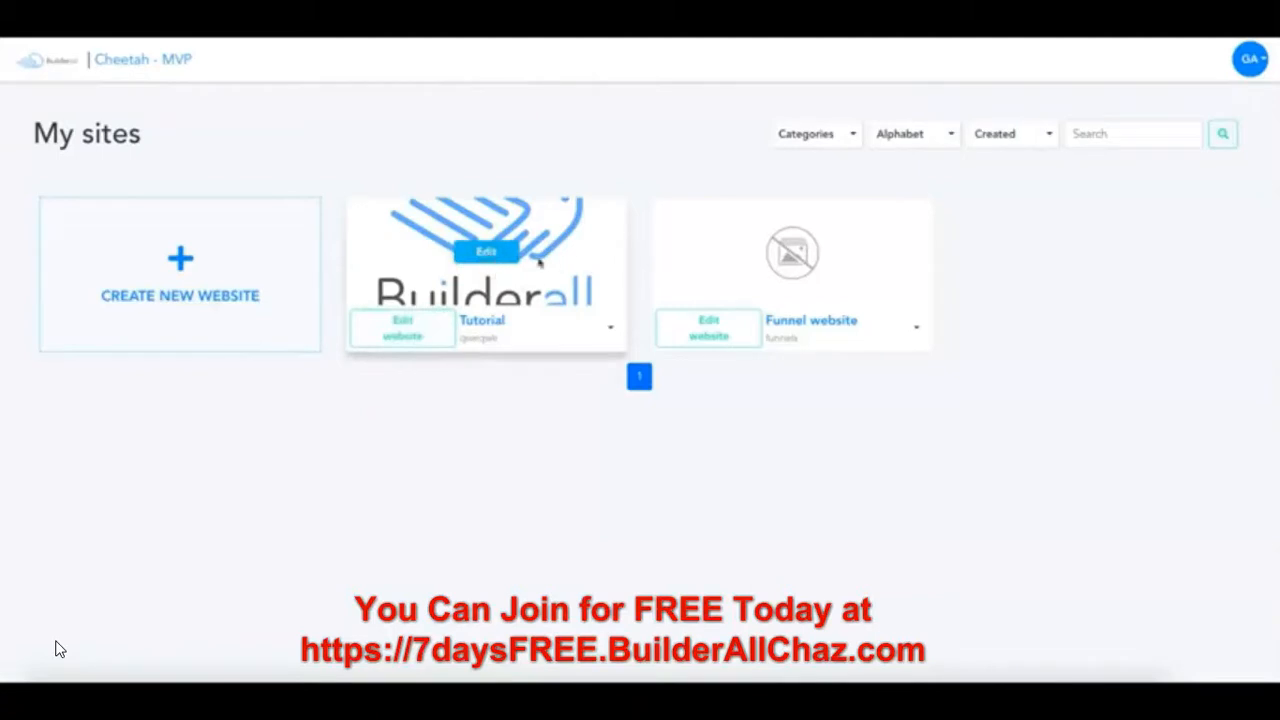
mouse_move(740, 259)
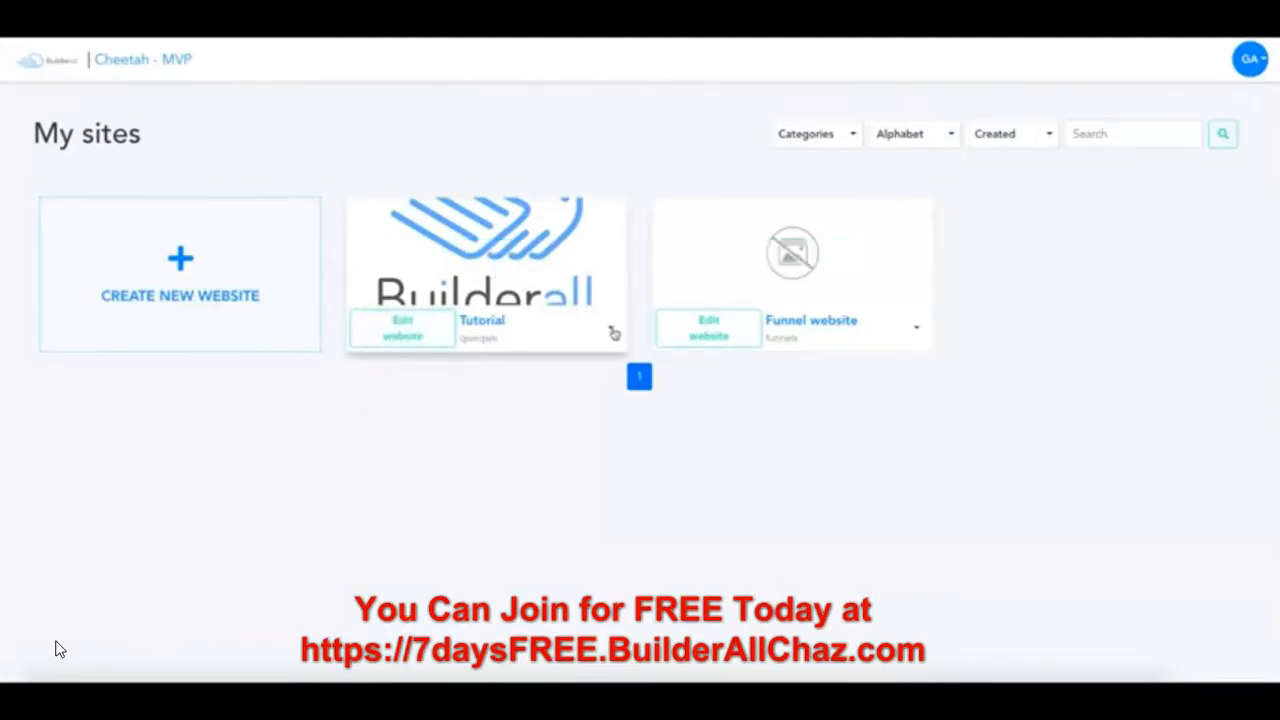
left_click(612, 330)
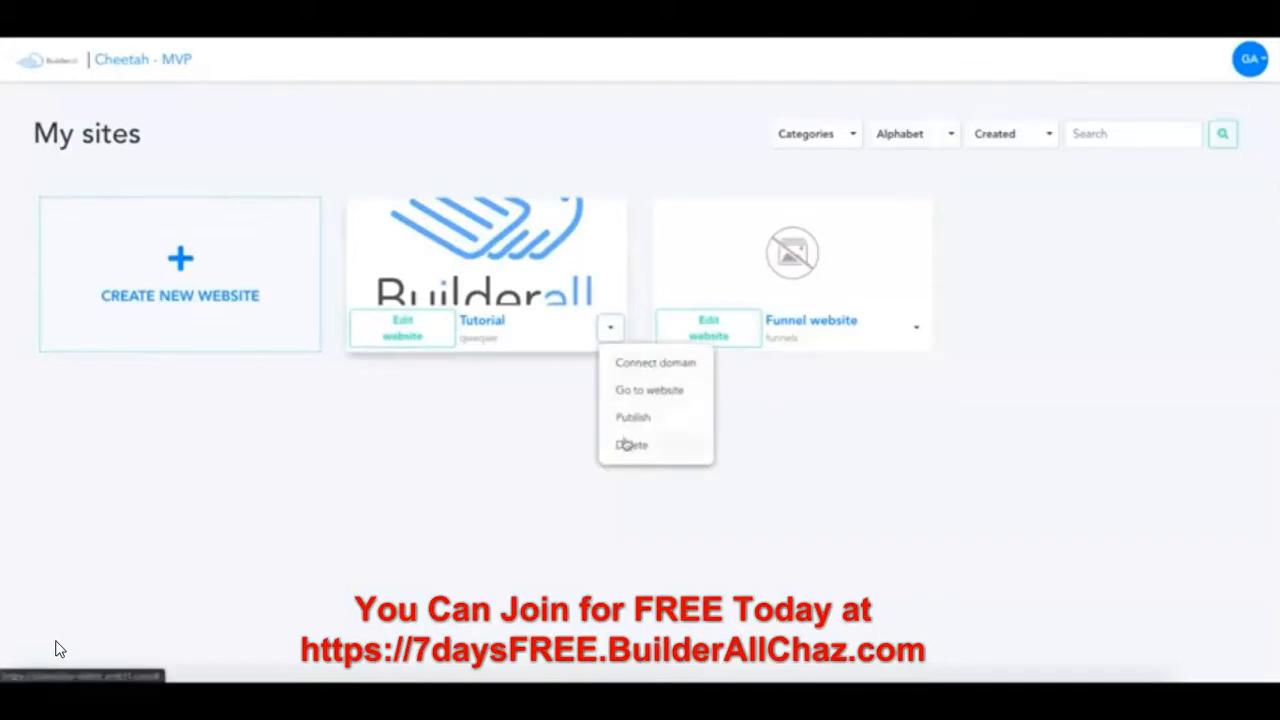
Step: Open the Tutorial website for editing and review the General Settings and SEO Settings in its website settings
left_click(399, 331)
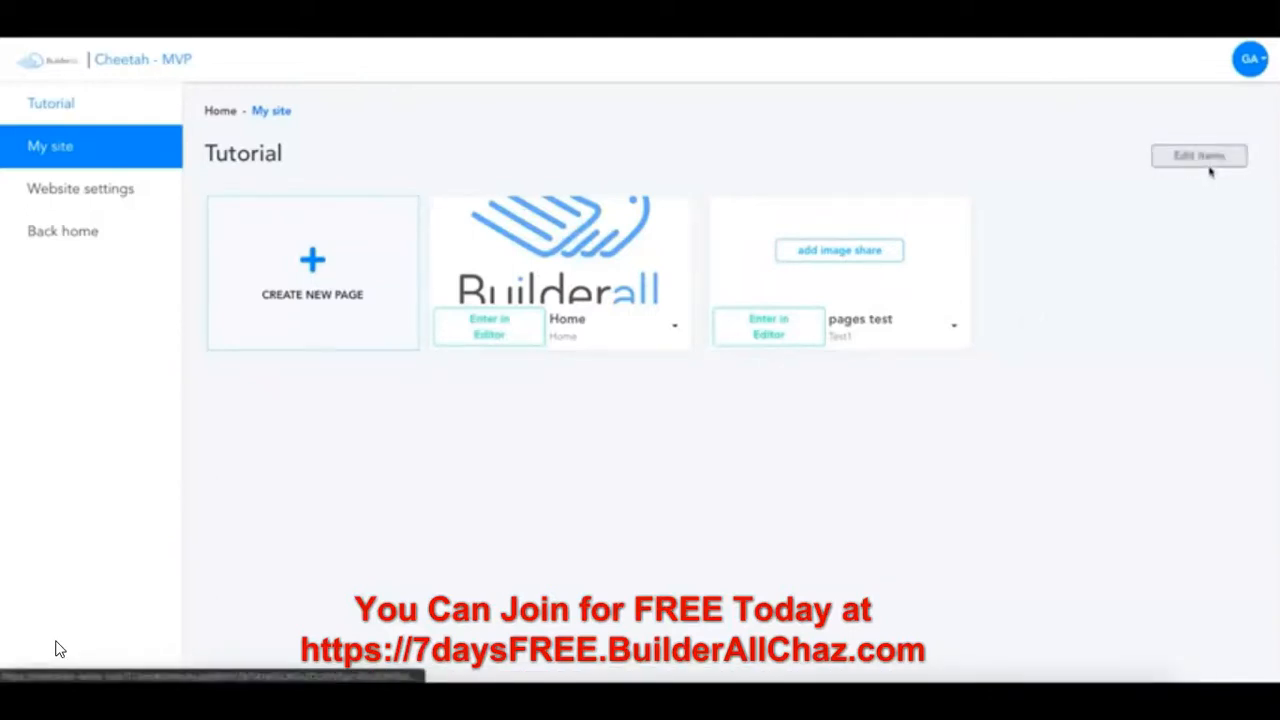
left_click(63, 180)
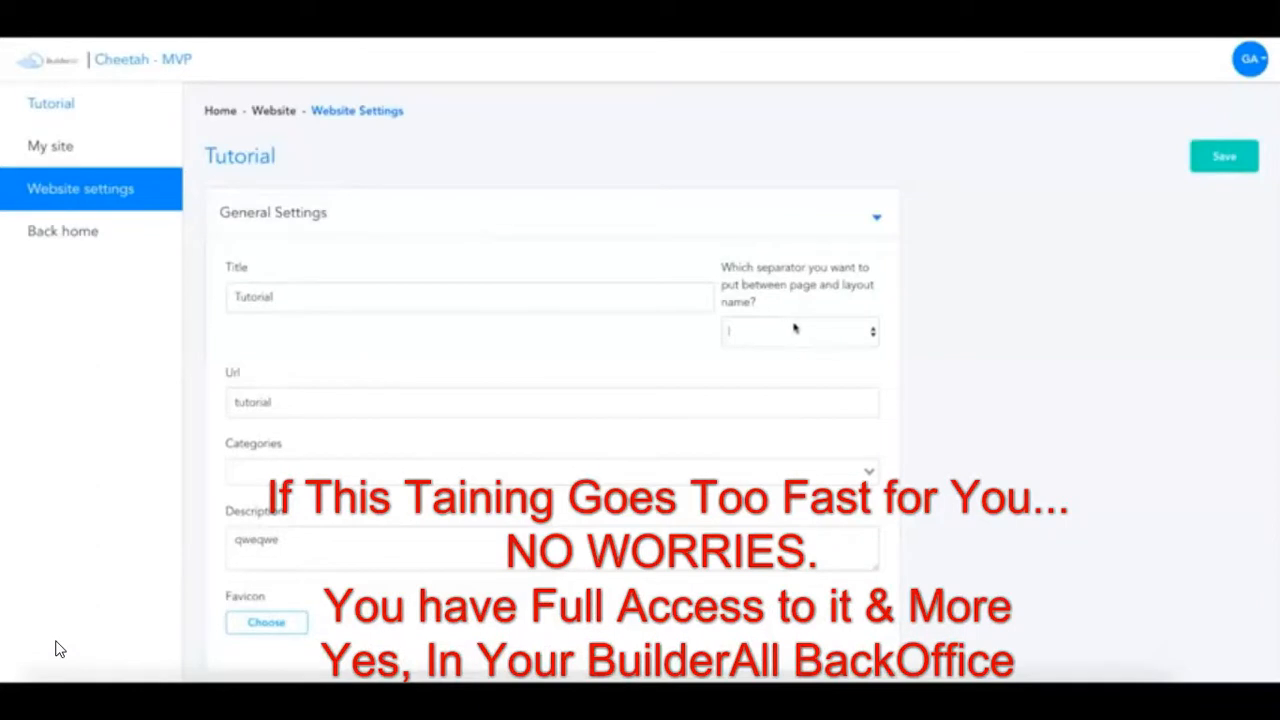
scroll(340, 337, "down", 1)
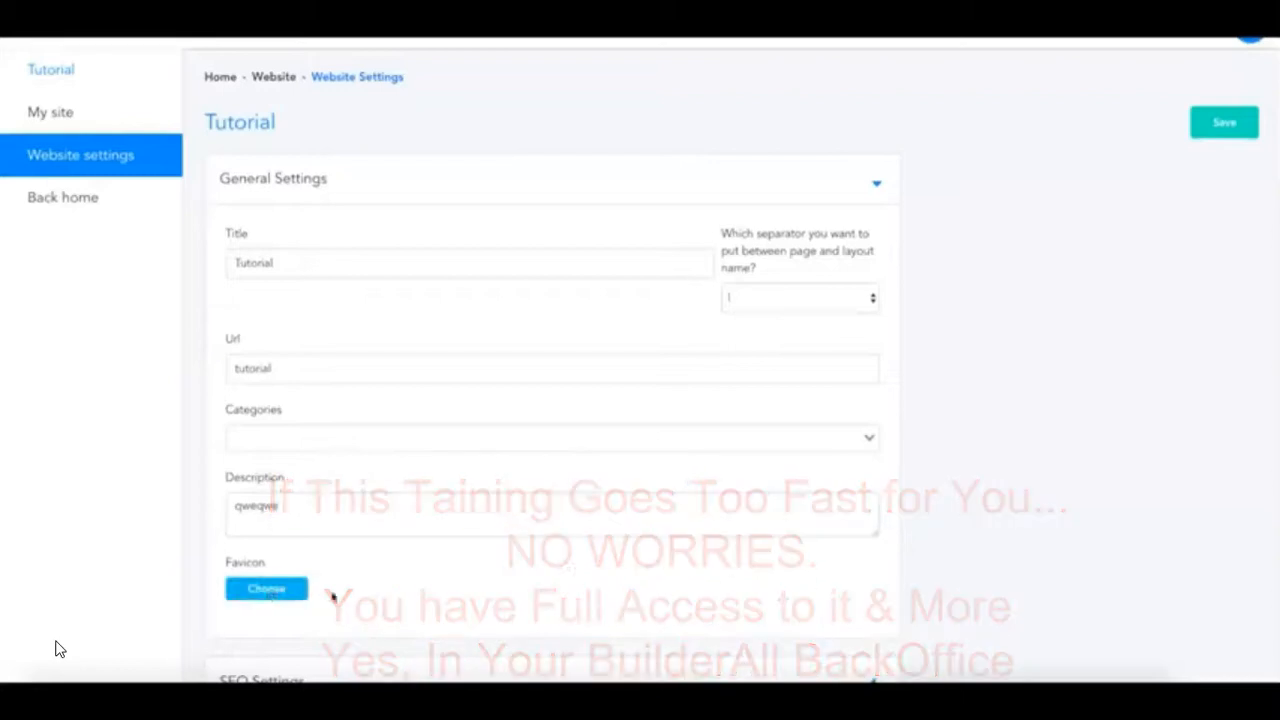
left_click(795, 185)
left_click(873, 252)
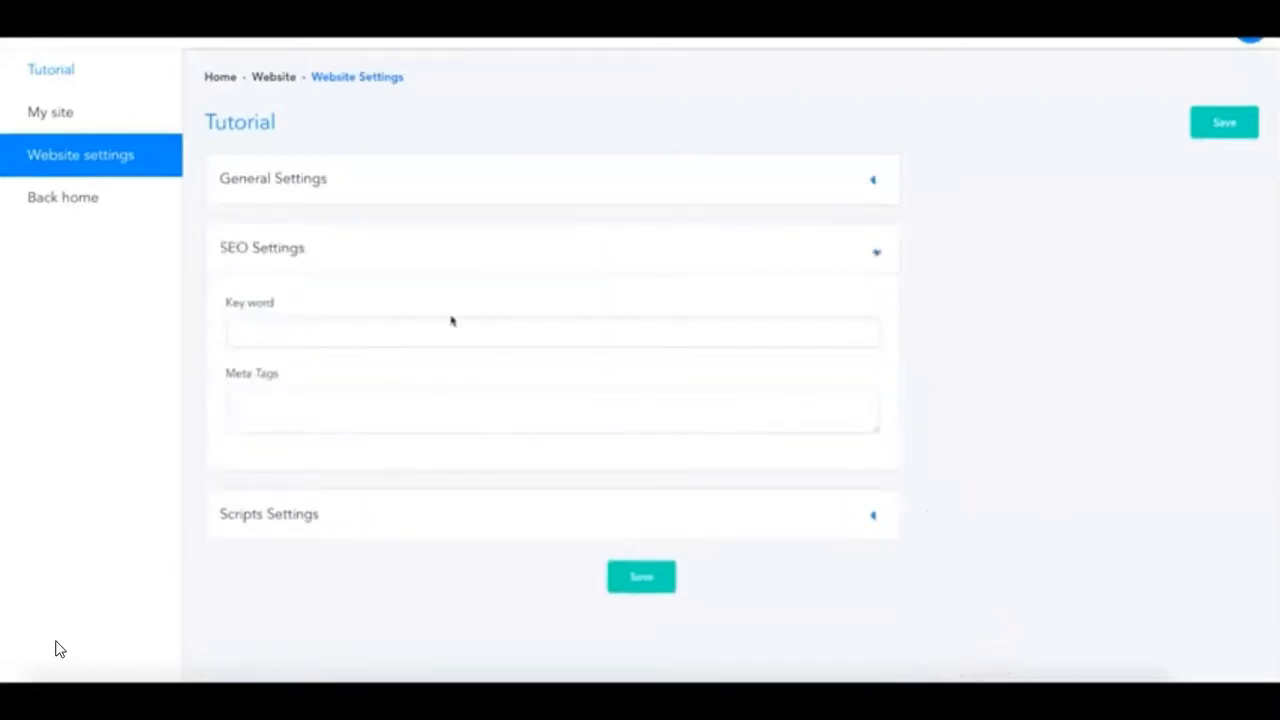
left_click(877, 252)
Step: Review the general, Facebook Pixel and Analytics script fields in Scripts Settings, and save the website settings
left_click(876, 317)
scroll(629, 429, "down", 5)
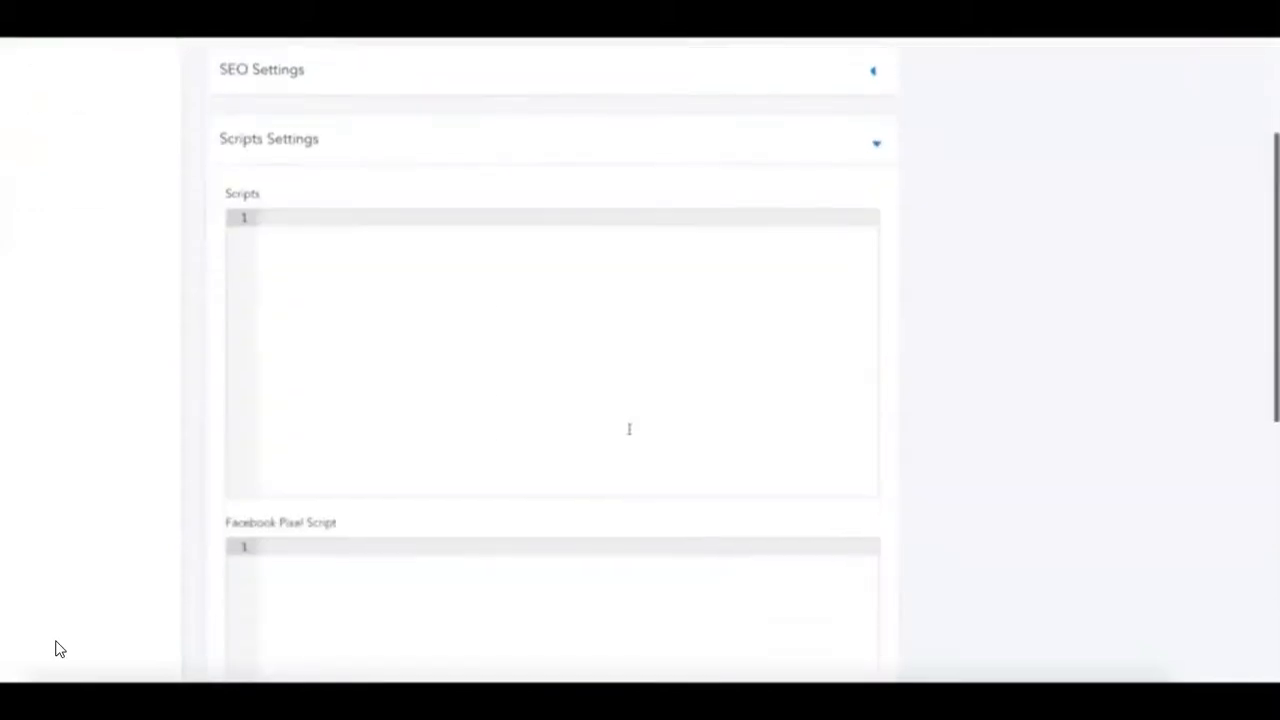
scroll(450, 320, "down", 4)
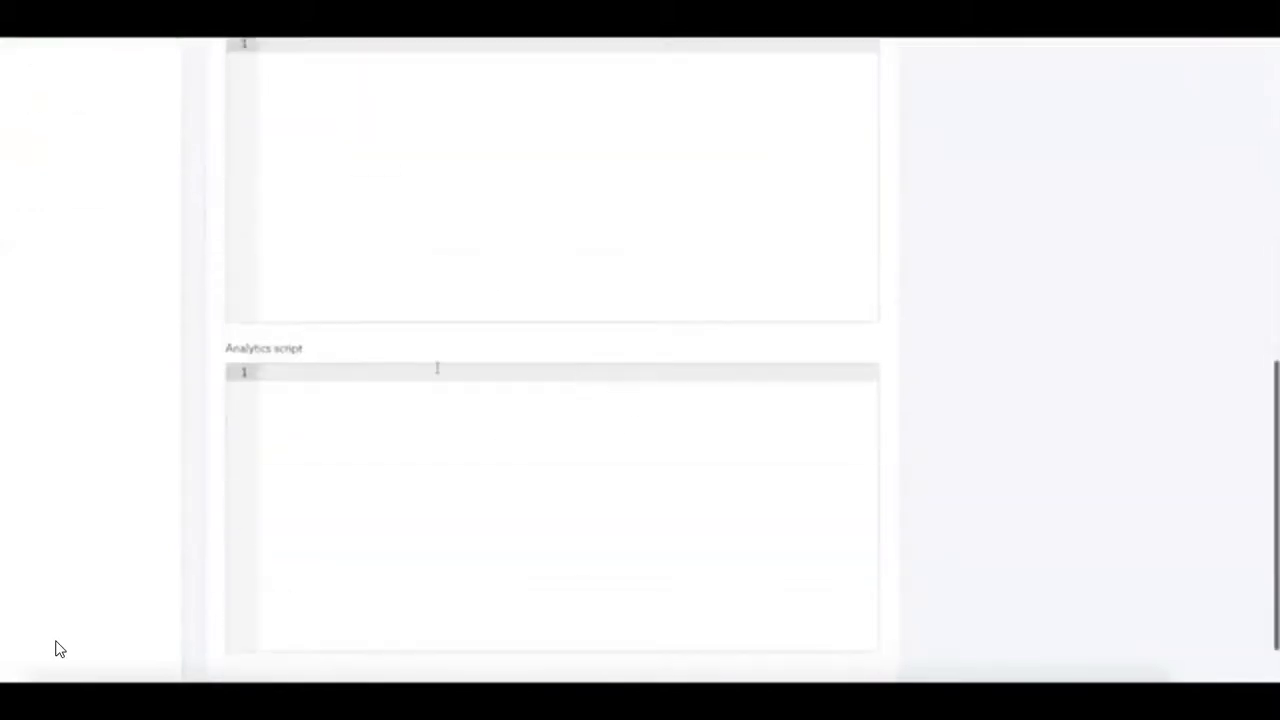
scroll(620, 375, "up", 10)
left_click(877, 355)
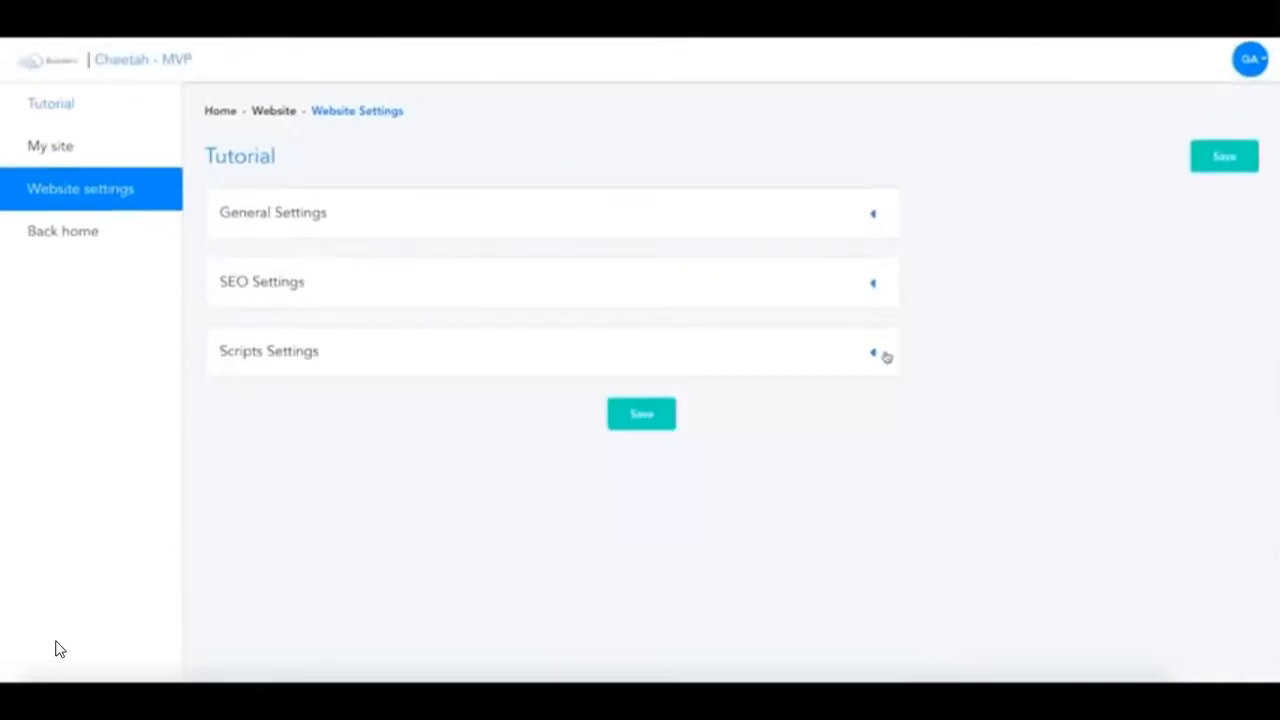
left_click(631, 423)
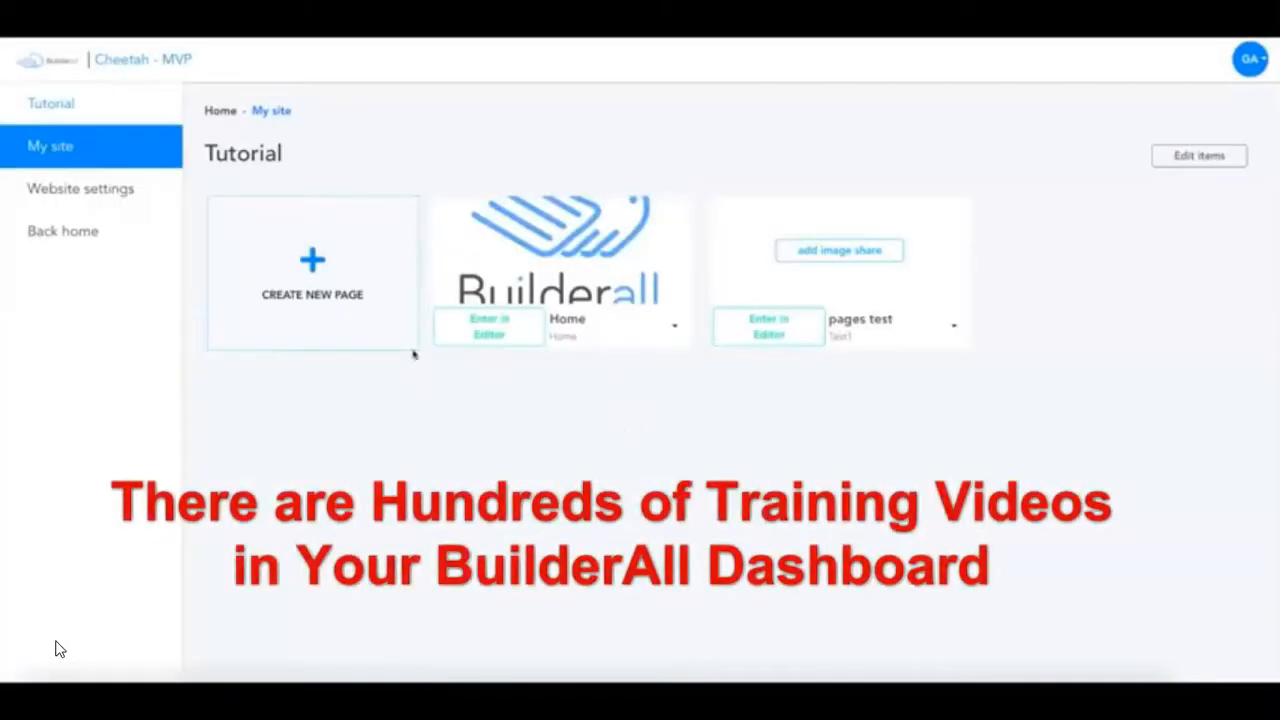
Step: Look through the fields of the new-page form and return to the Tutorial site's page list
left_click(328, 298)
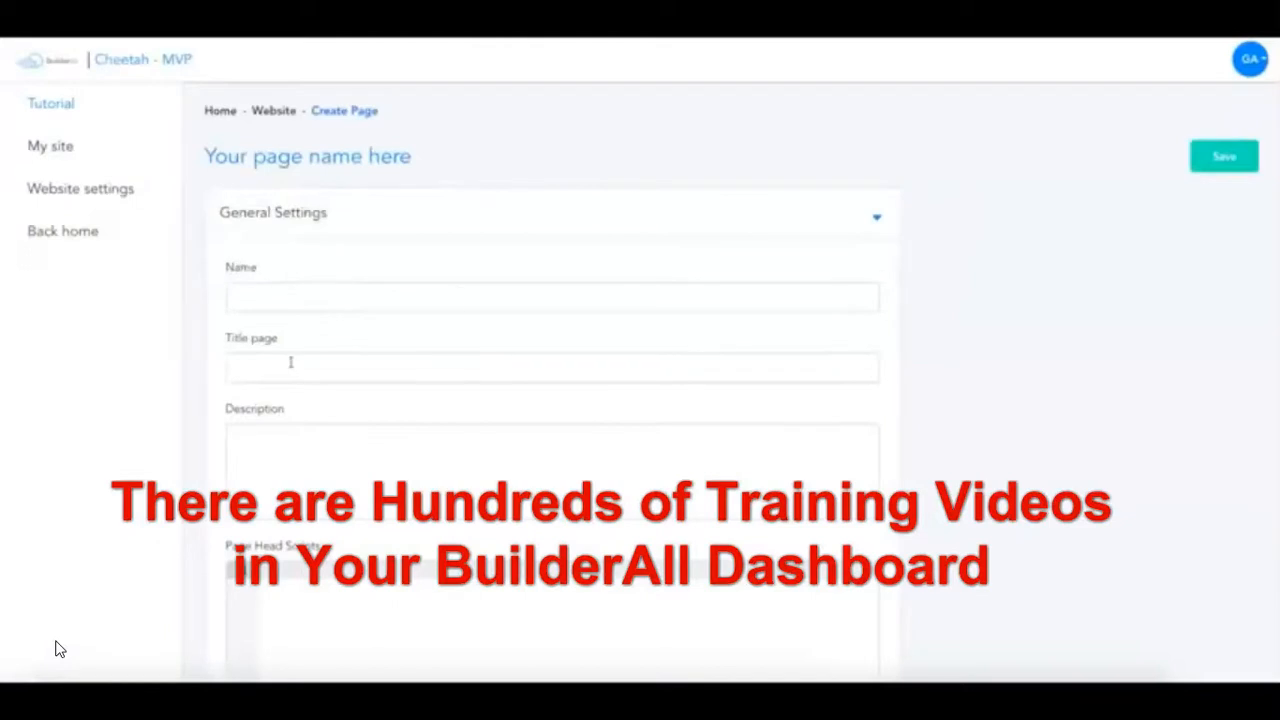
scroll(320, 362, "down", 3)
scroll(426, 353, "down", 2)
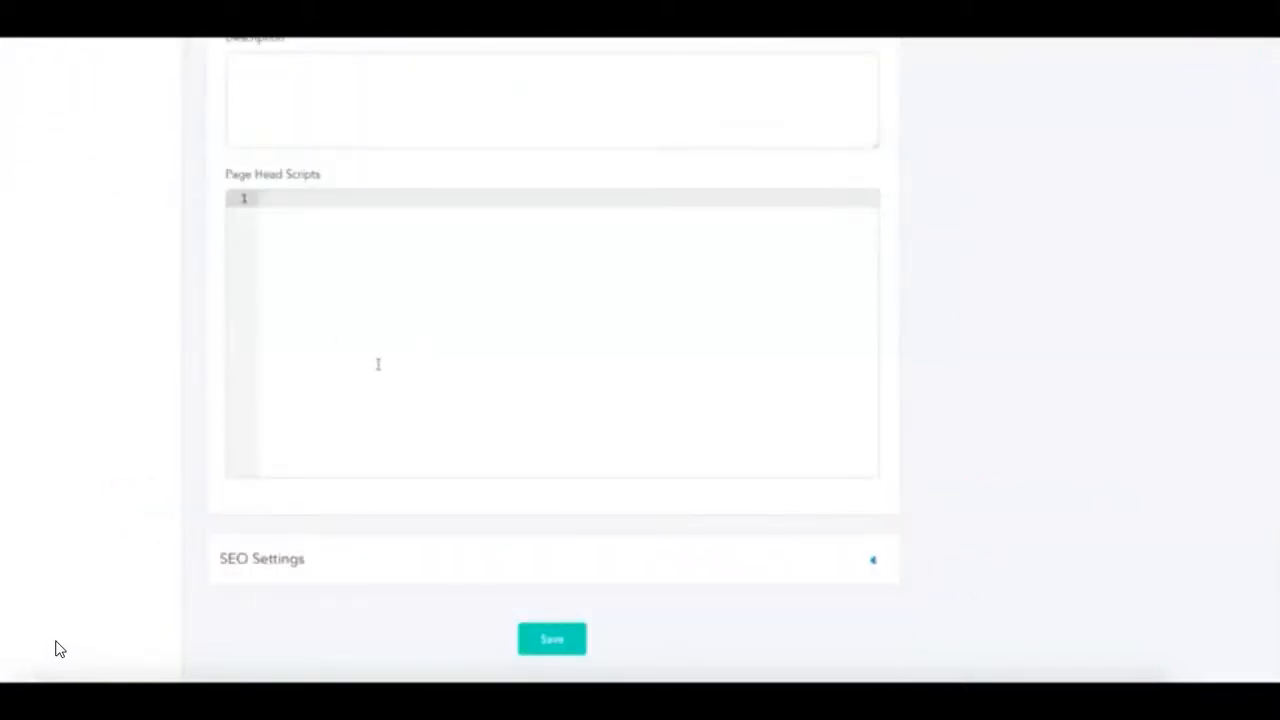
scroll(367, 375, "up", 5)
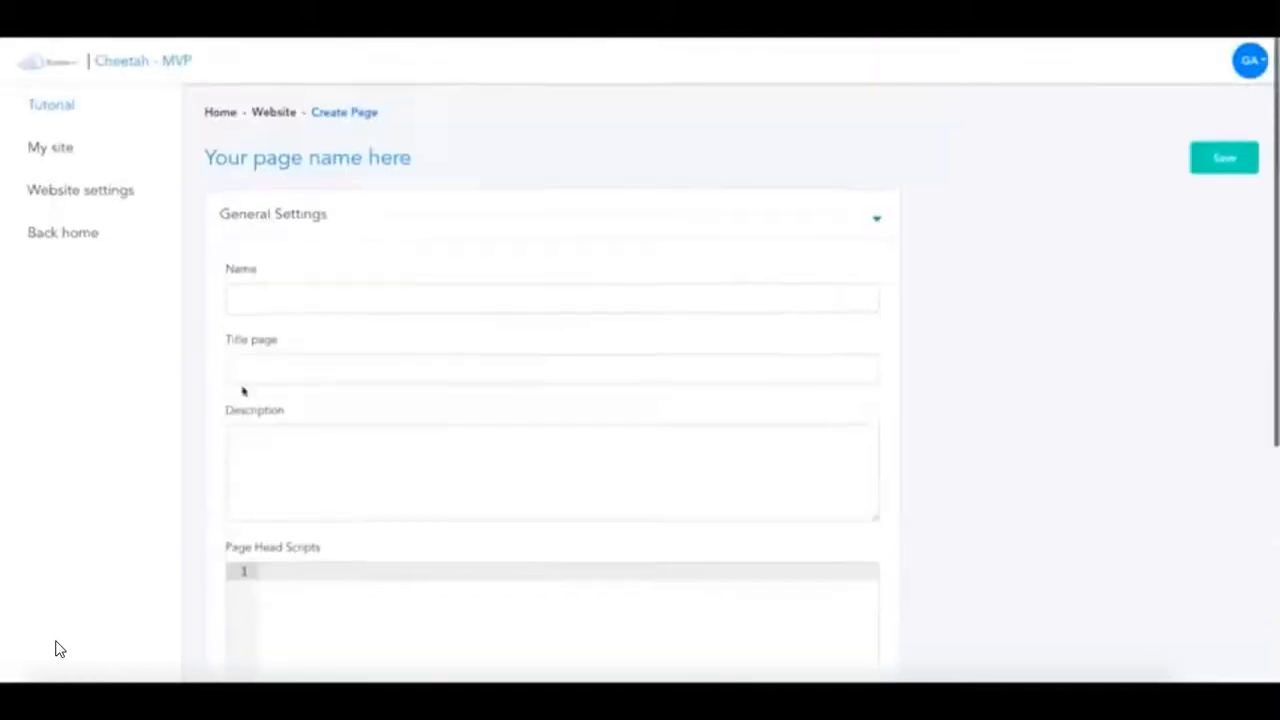
left_click(106, 145)
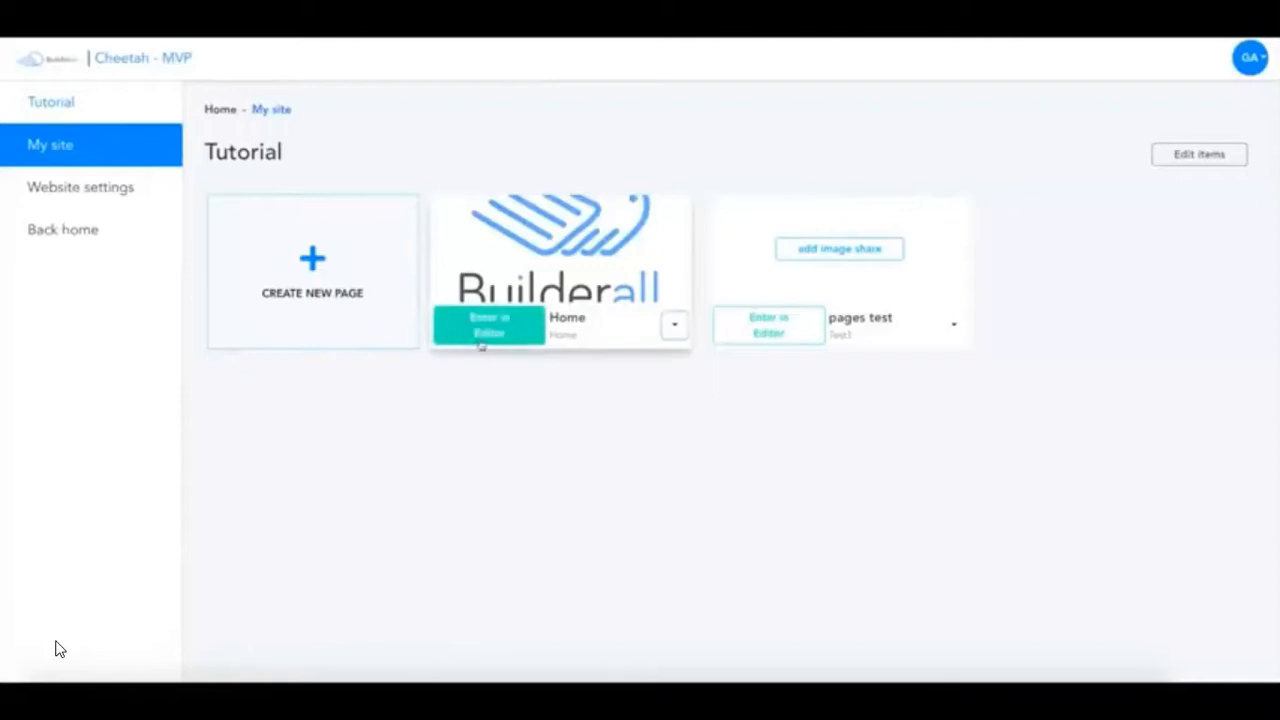
Step: Open the Home page in the editor and toggle the ruler and the grid lines on and off
left_click(511, 339)
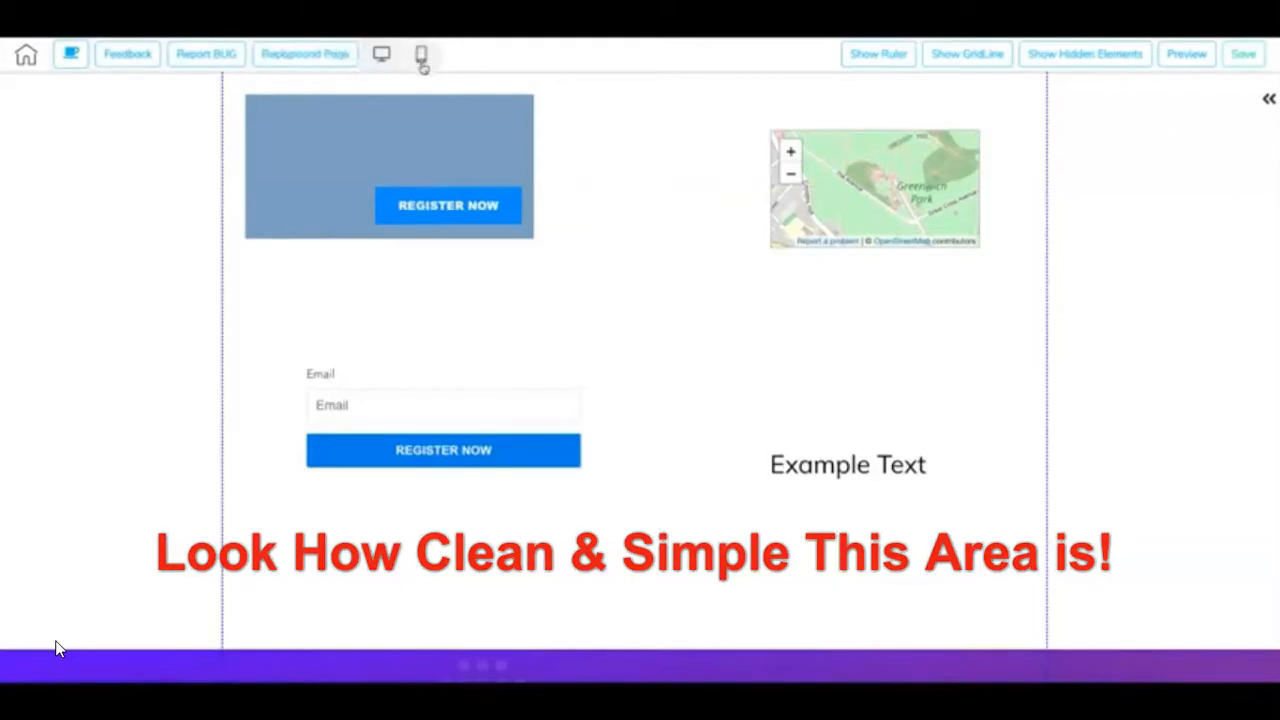
left_click(888, 64)
left_click(888, 64)
left_click(957, 63)
left_click(957, 63)
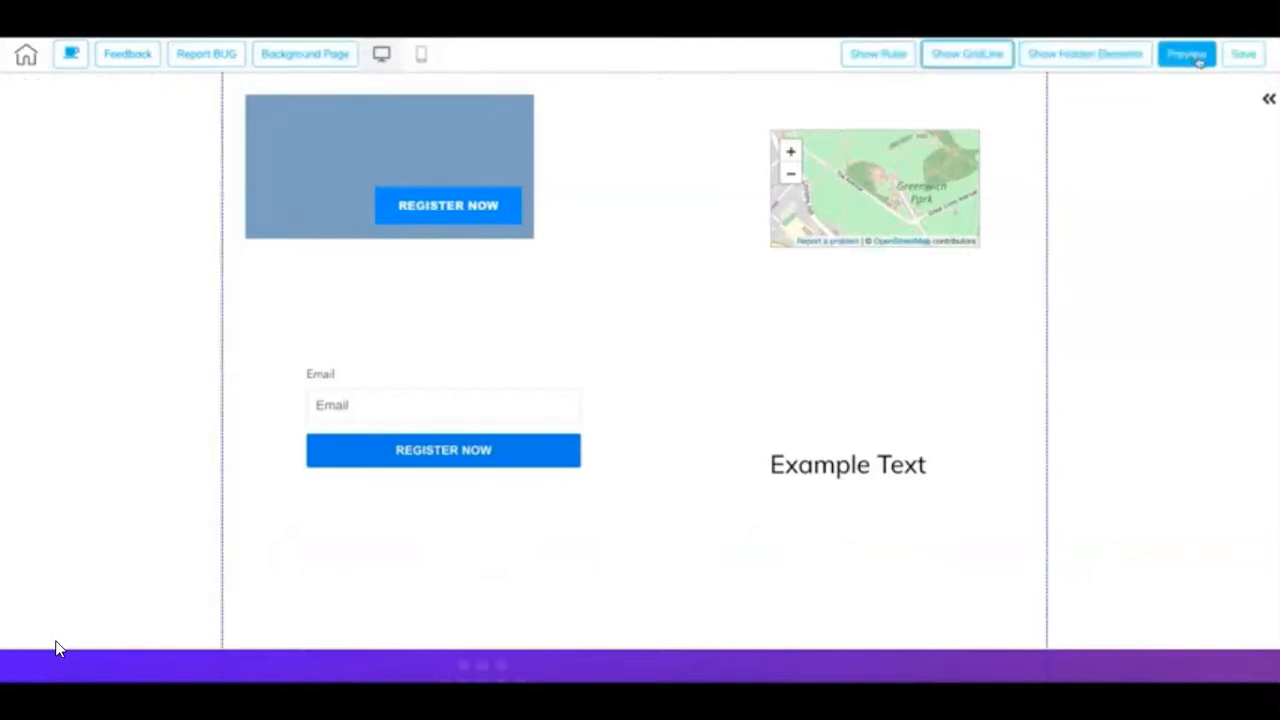
Step: Open the library of ready-made panels and browse the 1st Fold designs
left_click(1268, 102)
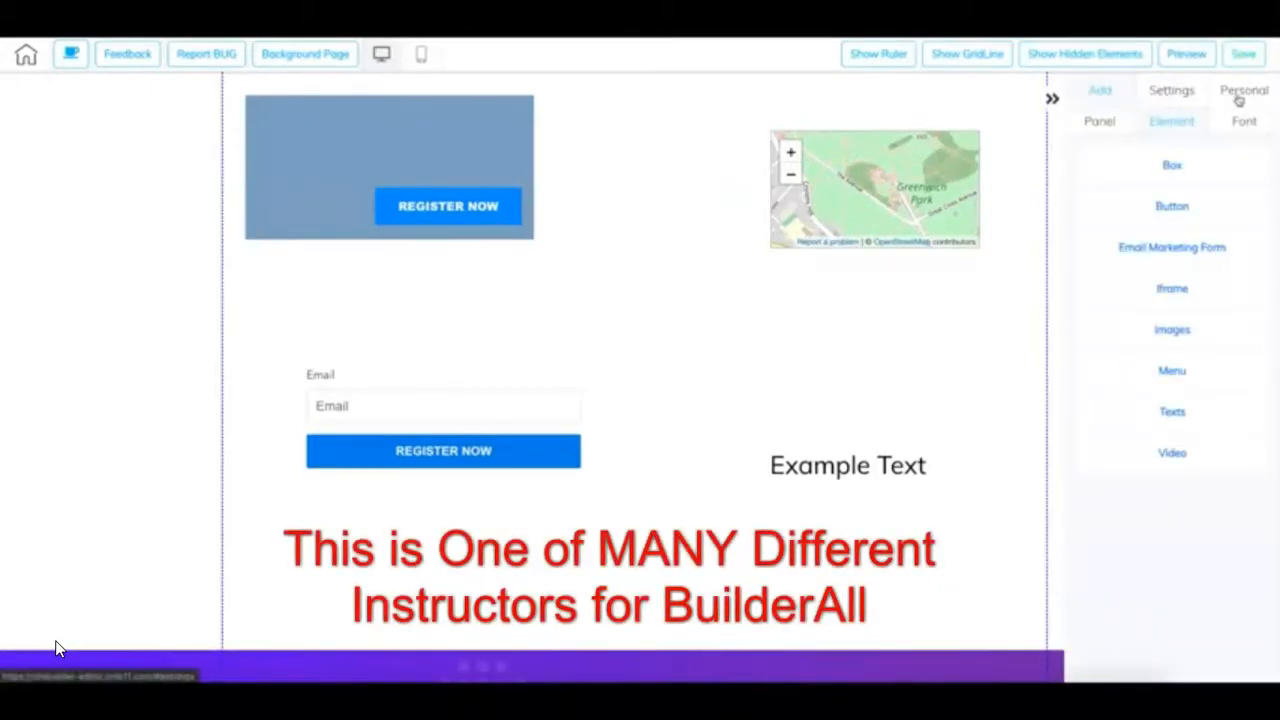
left_click(1100, 122)
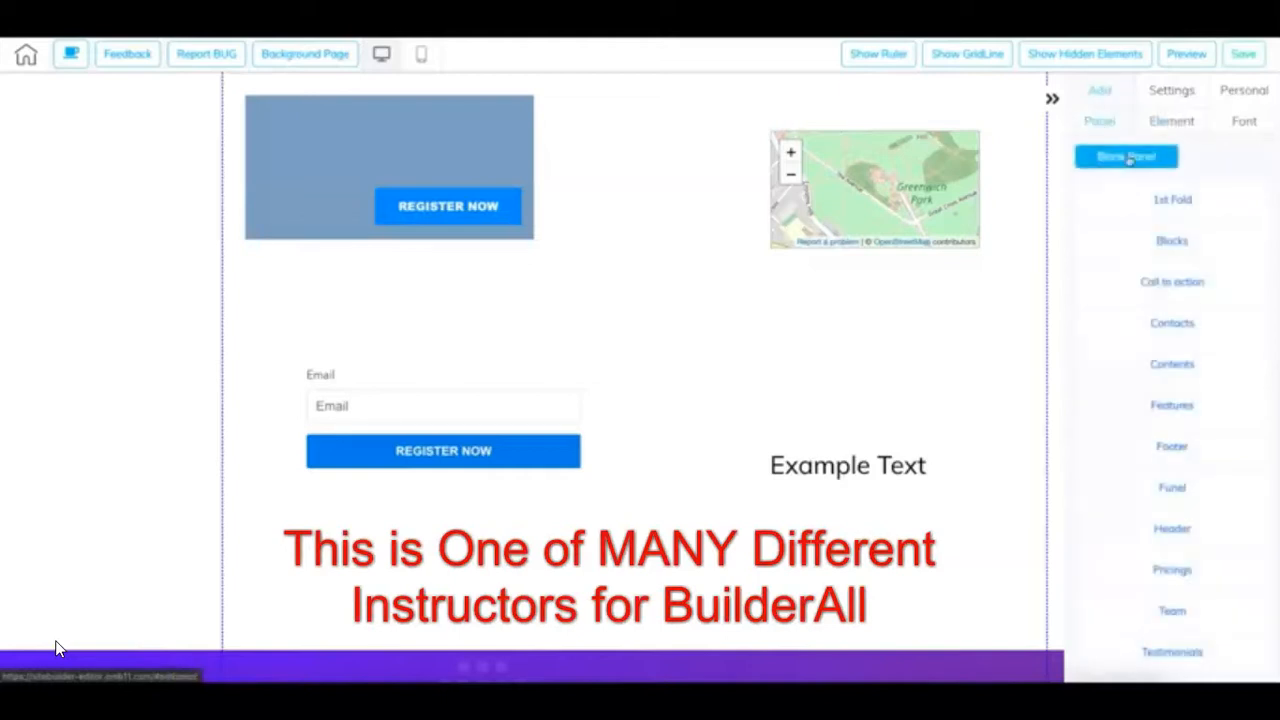
left_click(1172, 203)
scroll(1192, 340, "down", 4)
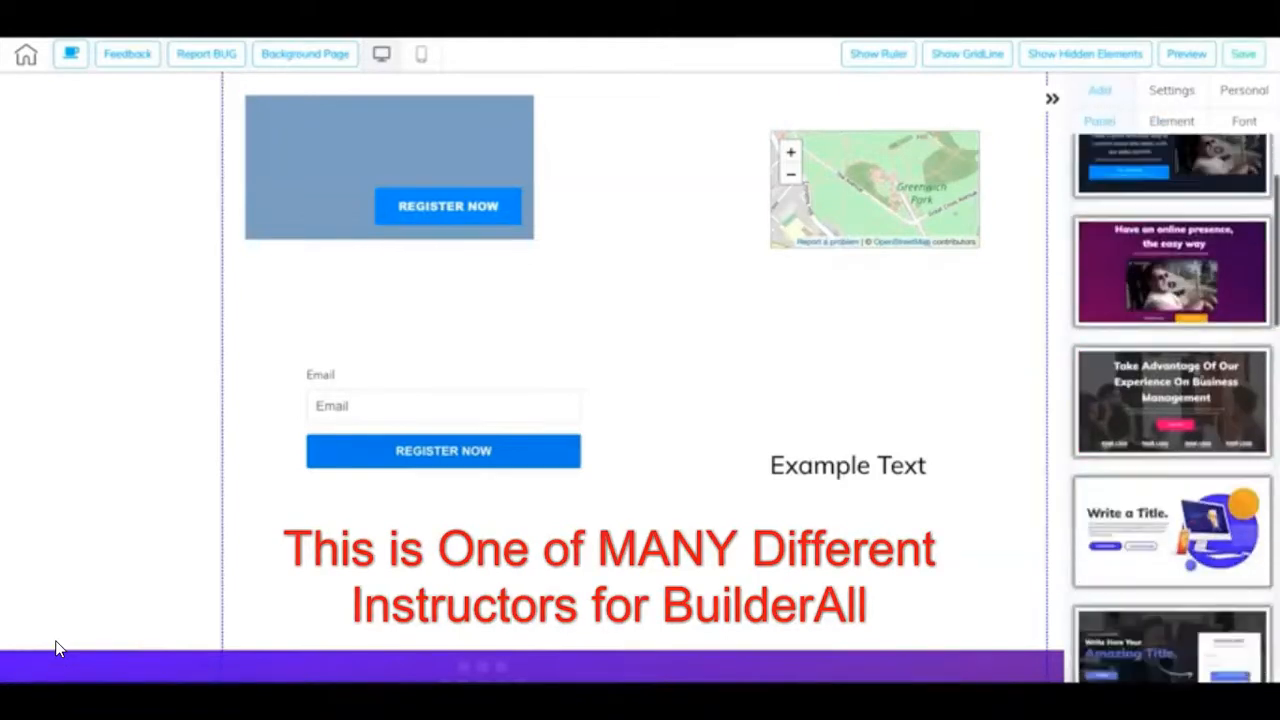
scroll(1199, 375, "up", 4)
left_click(1172, 200)
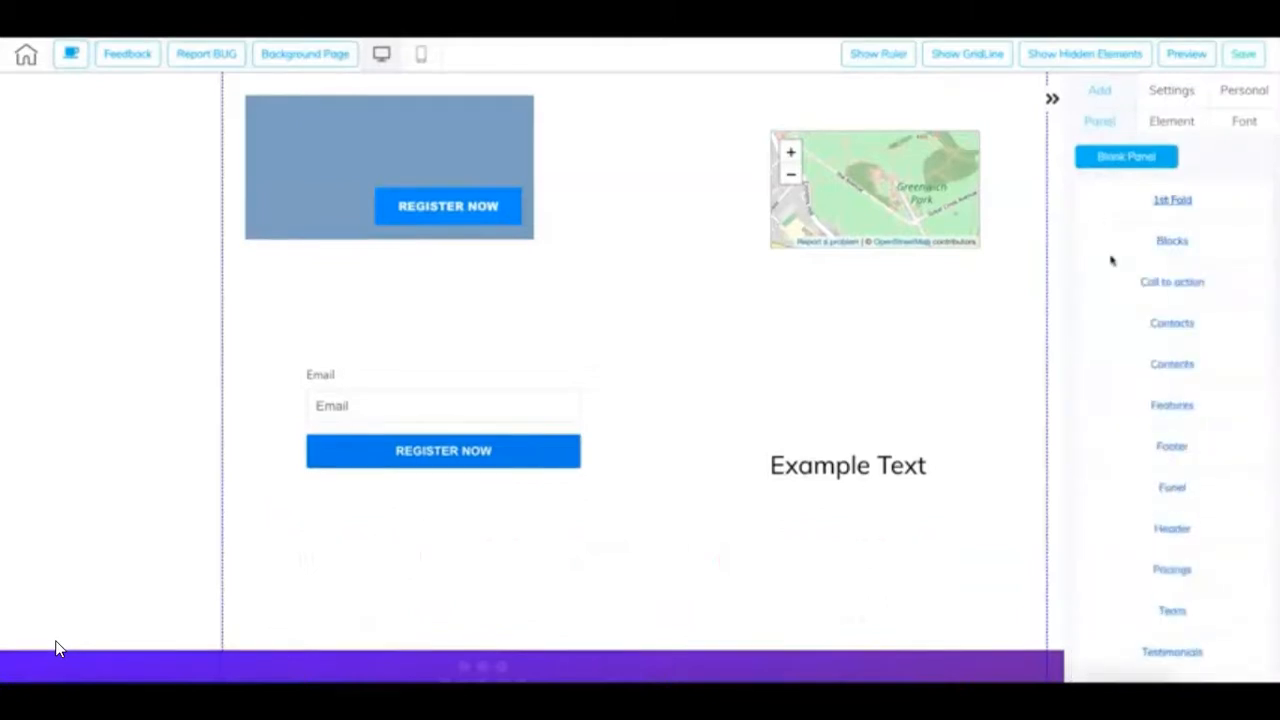
Step: Browse the ready-made panel designs in the Blocks and Contacts categories
left_click(1164, 252)
left_click(1164, 250)
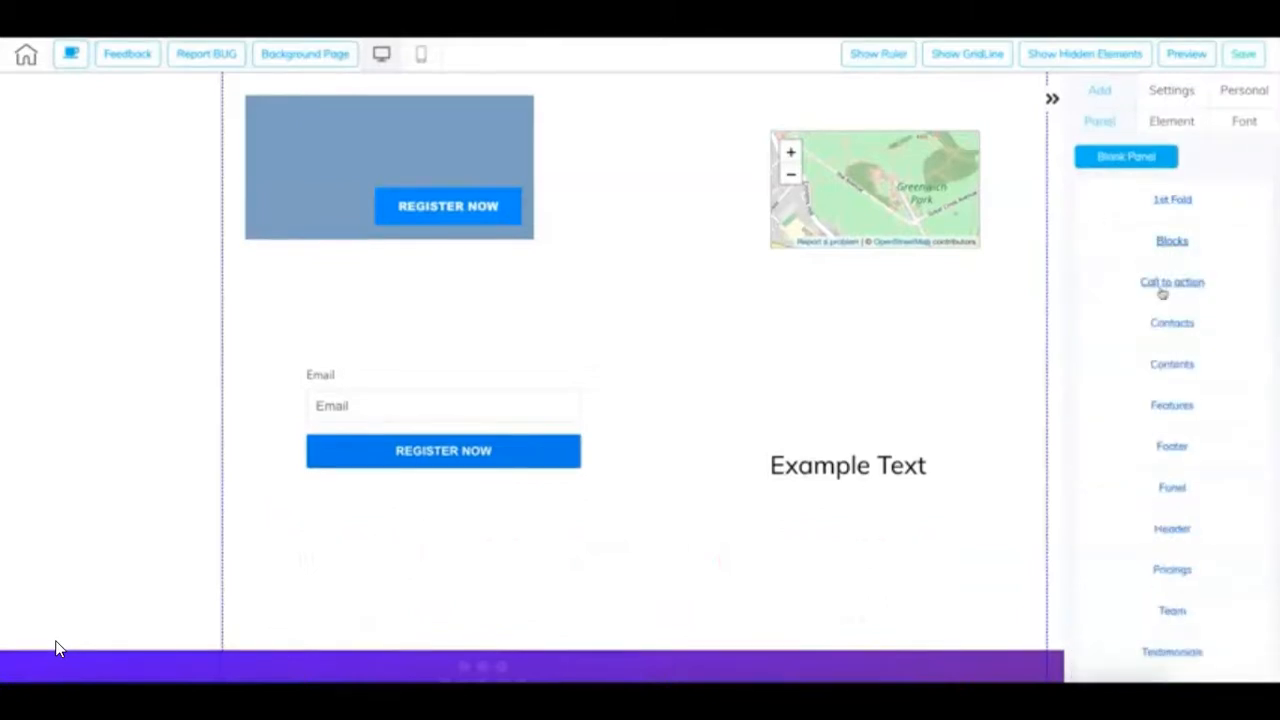
left_click(1172, 323)
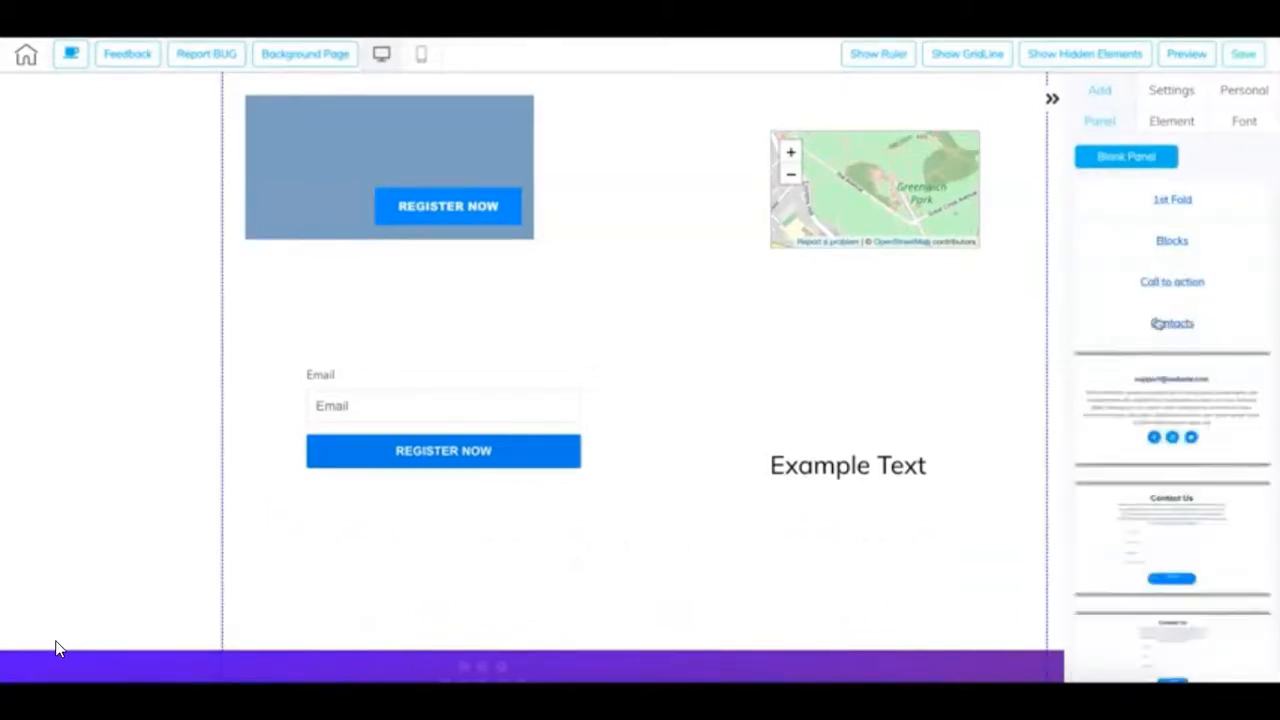
left_click(1170, 323)
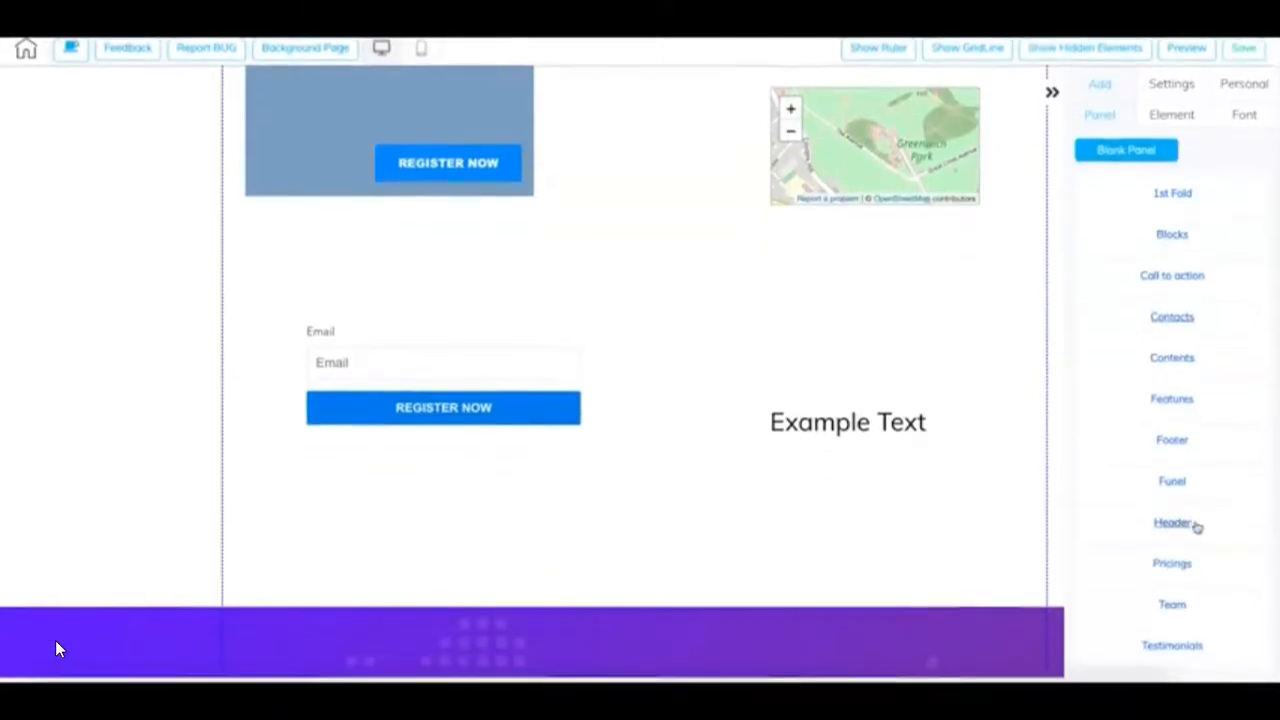
Step: Add the blue Footer panel with the centred menu and copyright line to the end of the page
left_click(1172, 447)
scroll(1180, 543, "down", 3)
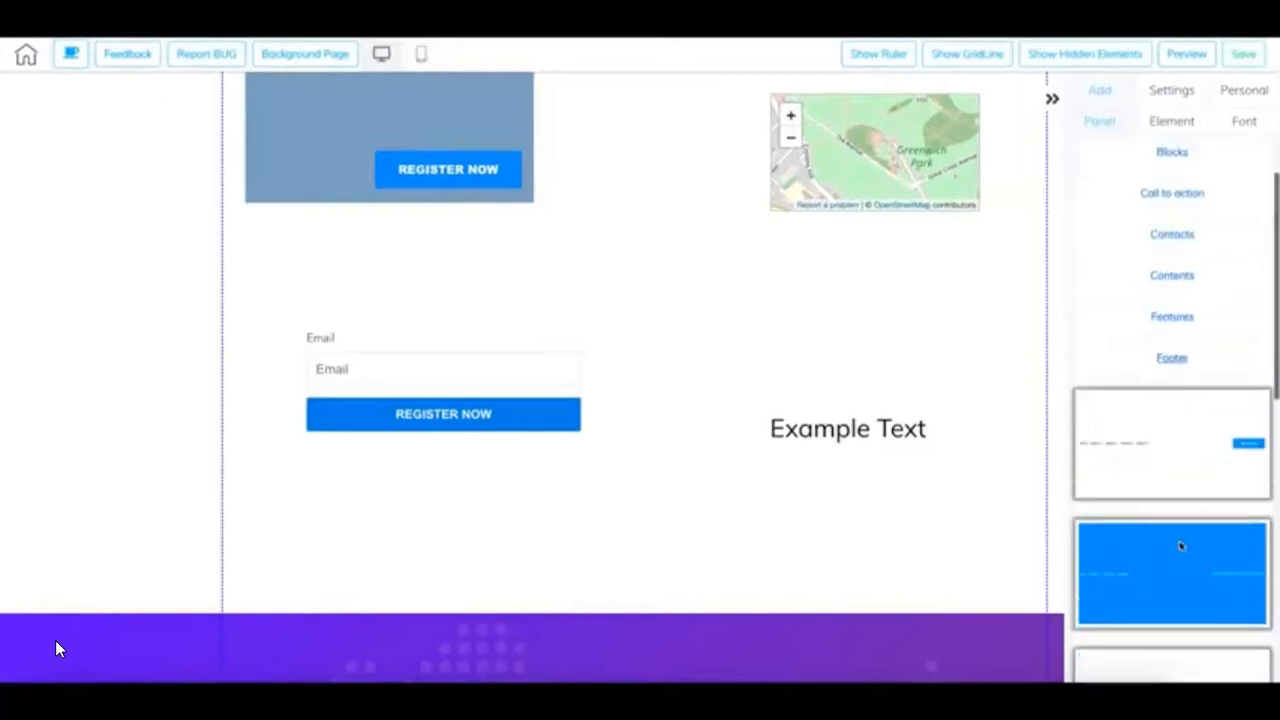
left_click(1171, 508)
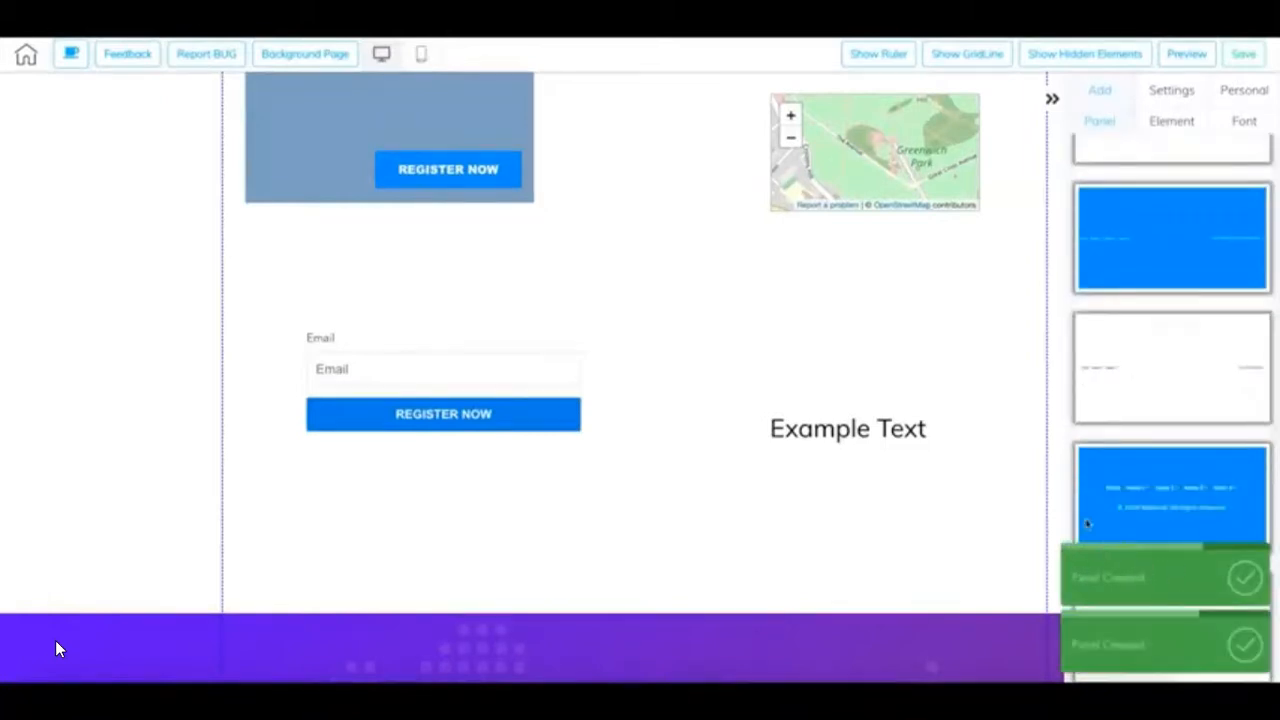
scroll(810, 474, "down", 10)
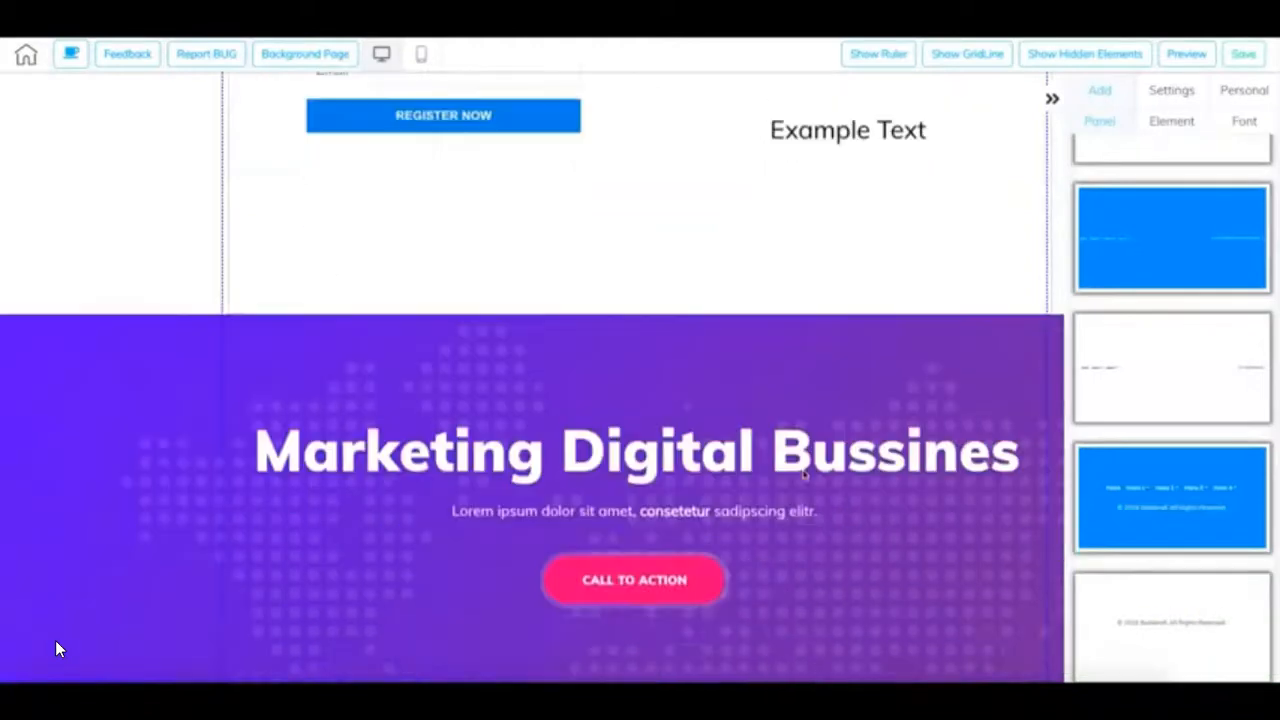
scroll(808, 474, "down", 10)
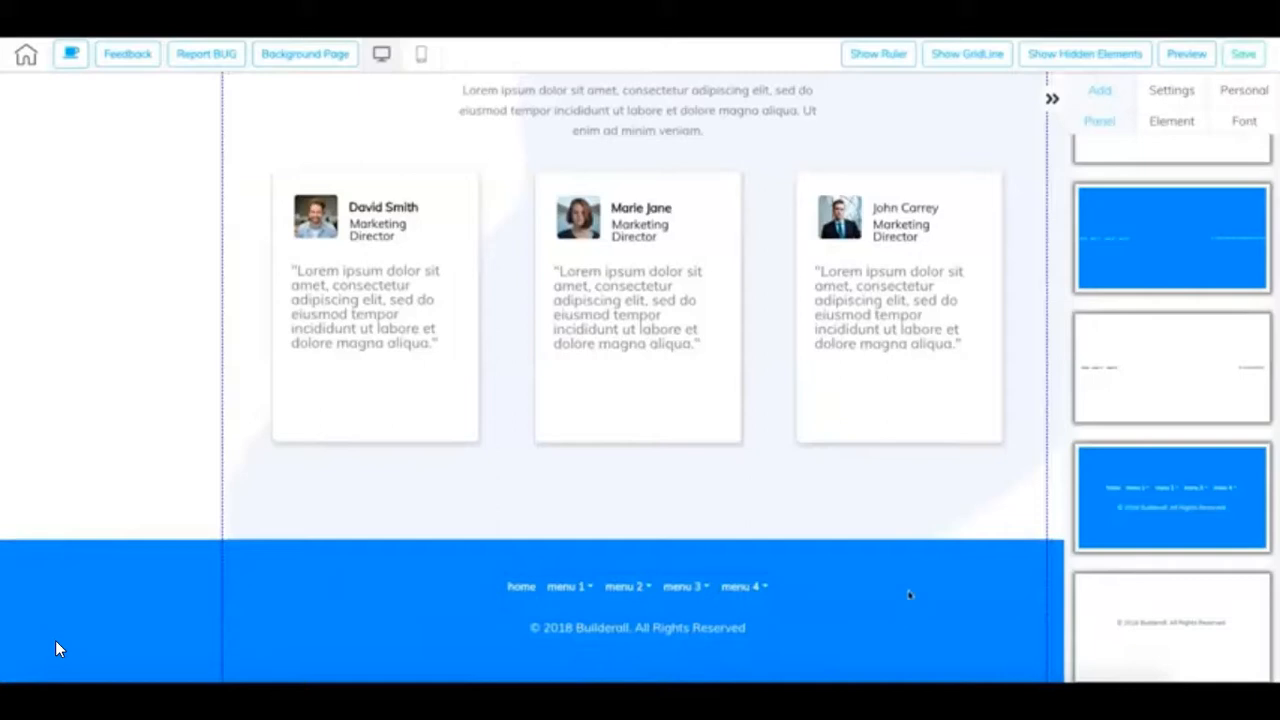
Step: Add the "Aliquam lobortis" Contents panel to the page and check its placement below the blue footer
scroll(1146, 409, "up", 10)
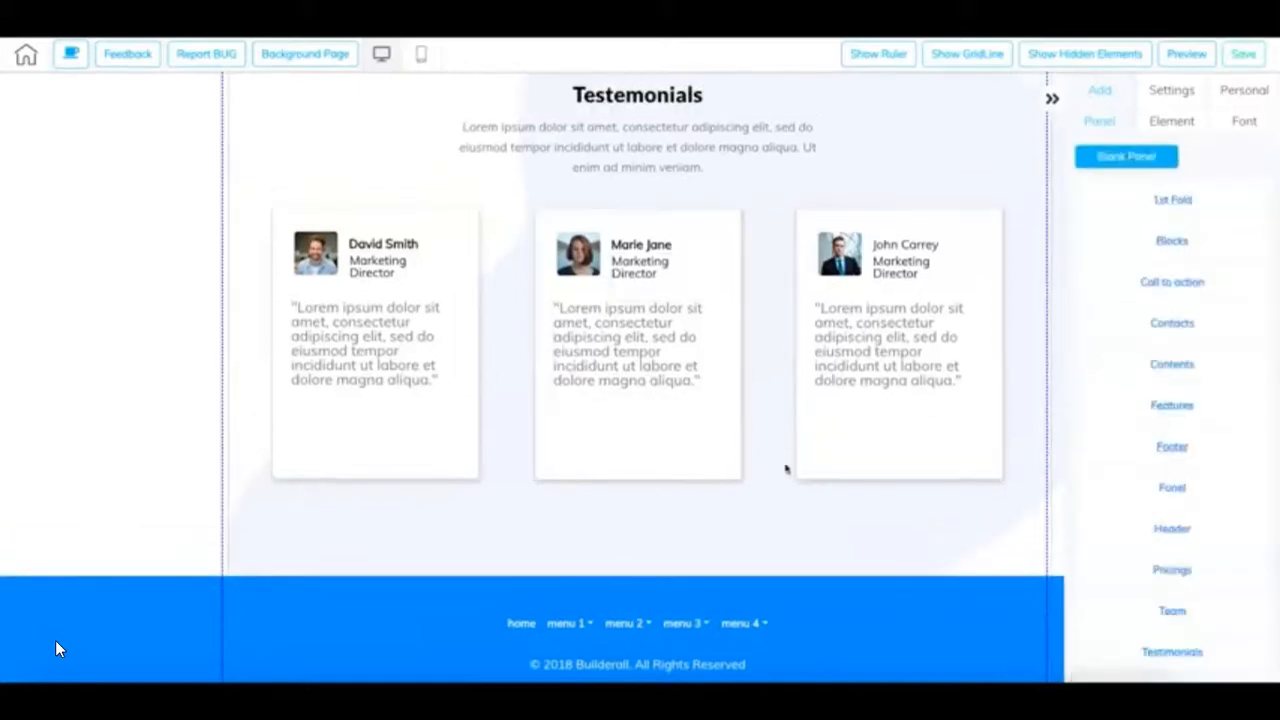
left_click(1187, 368)
left_click(1162, 395)
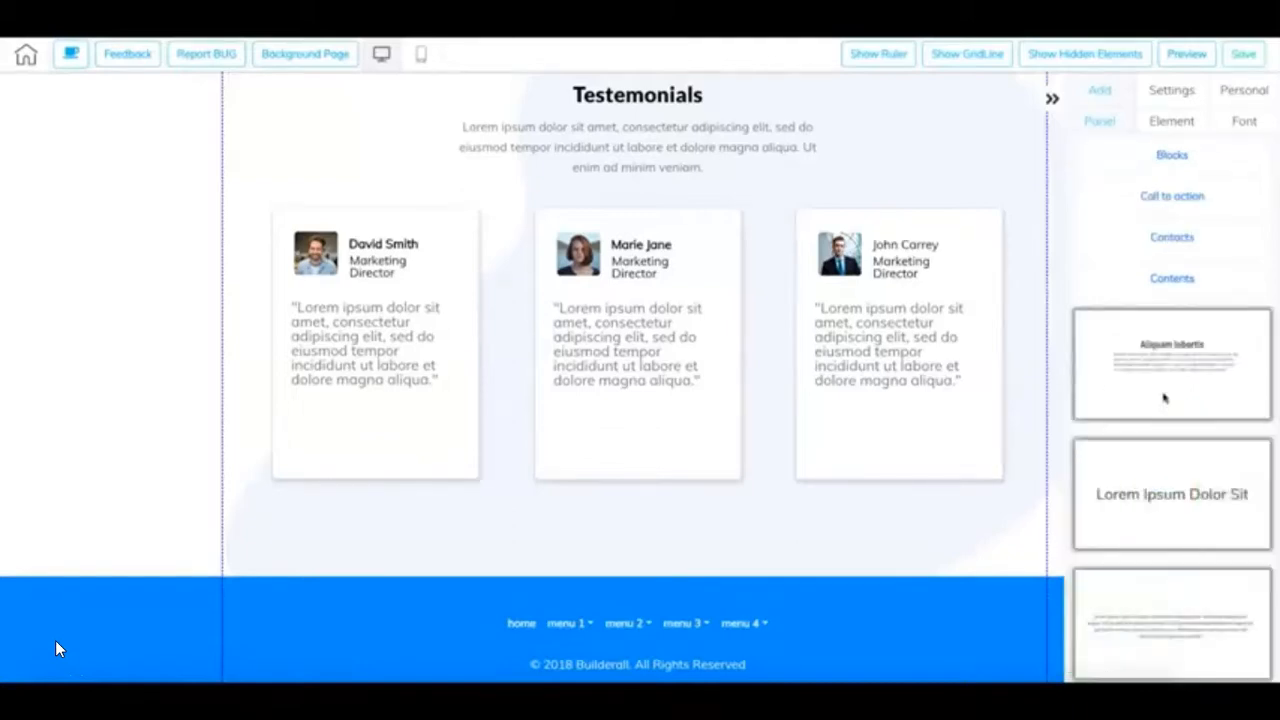
scroll(870, 506, "down", 4)
scroll(822, 510, "down", 1)
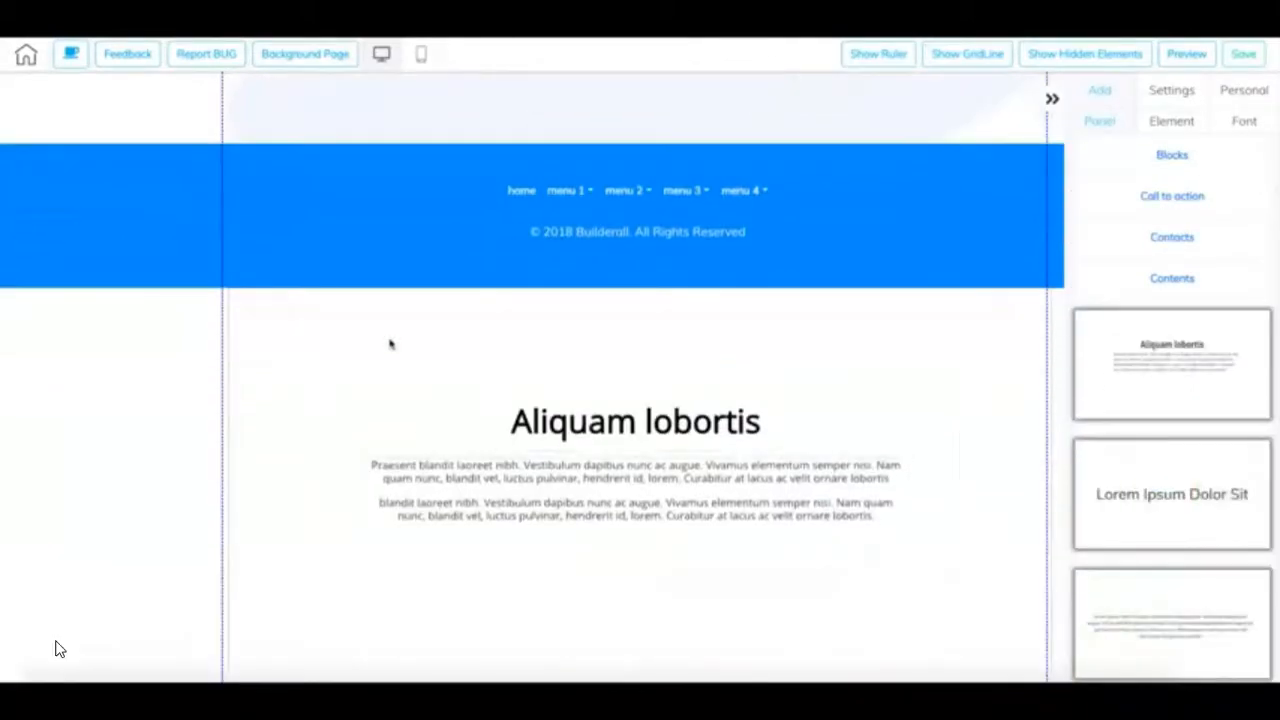
scroll(57, 650, "up", 3)
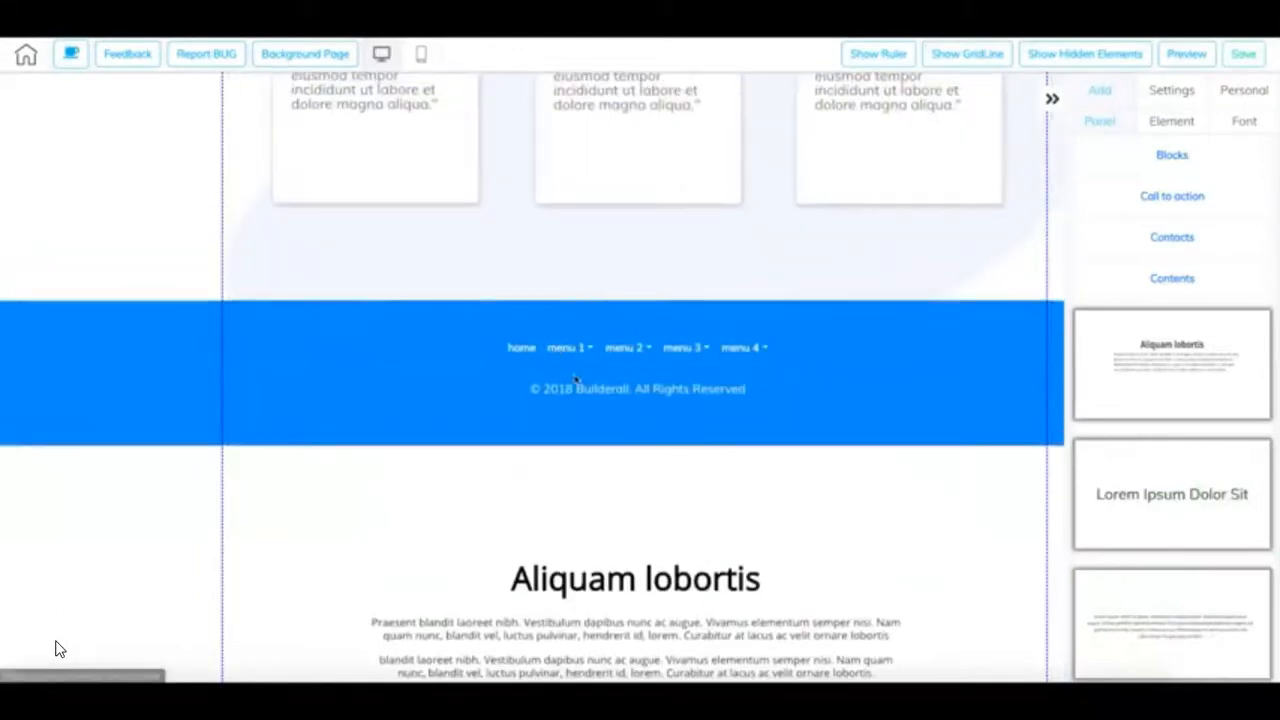
scroll(552, 508, "down", 2)
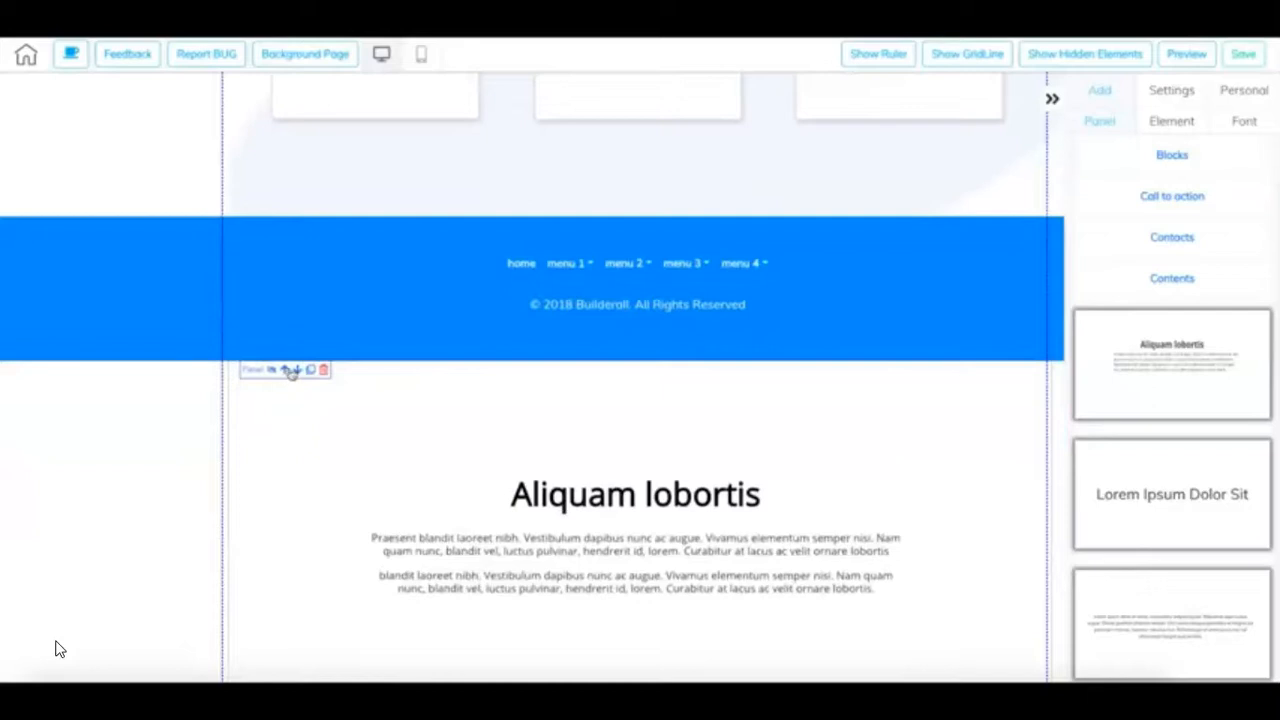
Step: Move the "Aliquam lobortis" panel up the page, past the footer and team panels, until it sits directly below the pricing plans
left_click(288, 371)
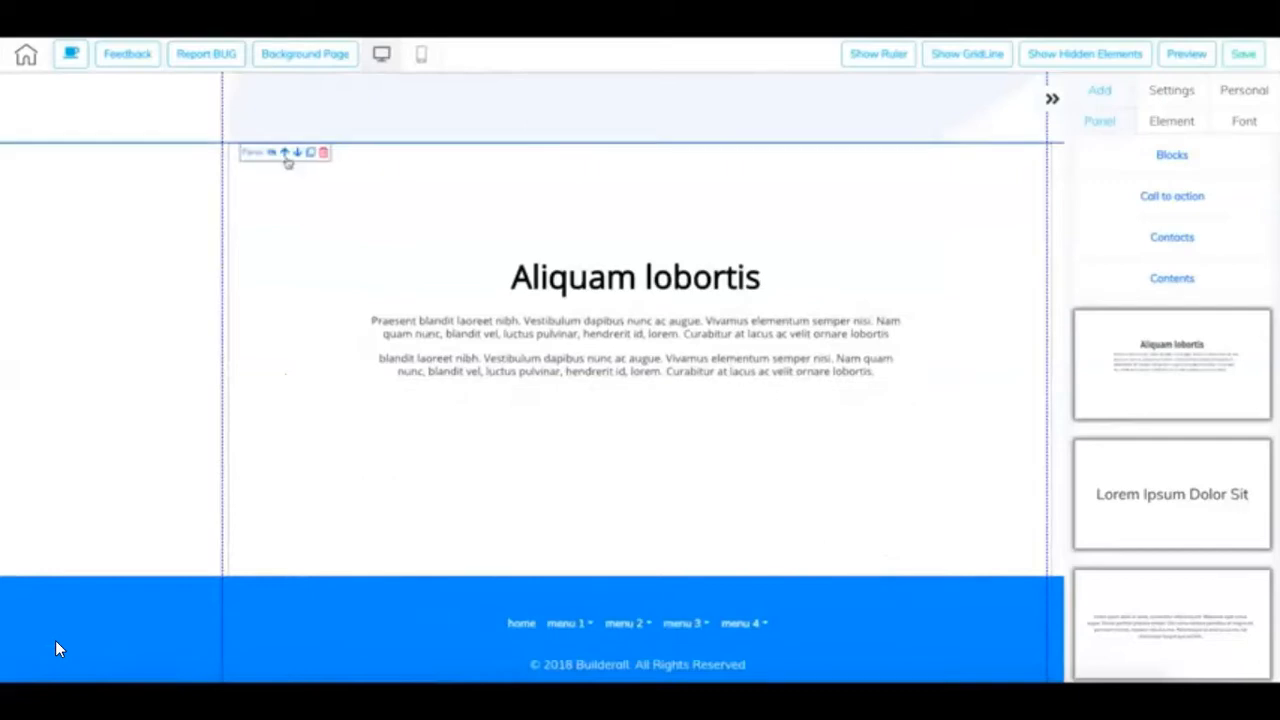
left_click(285, 153)
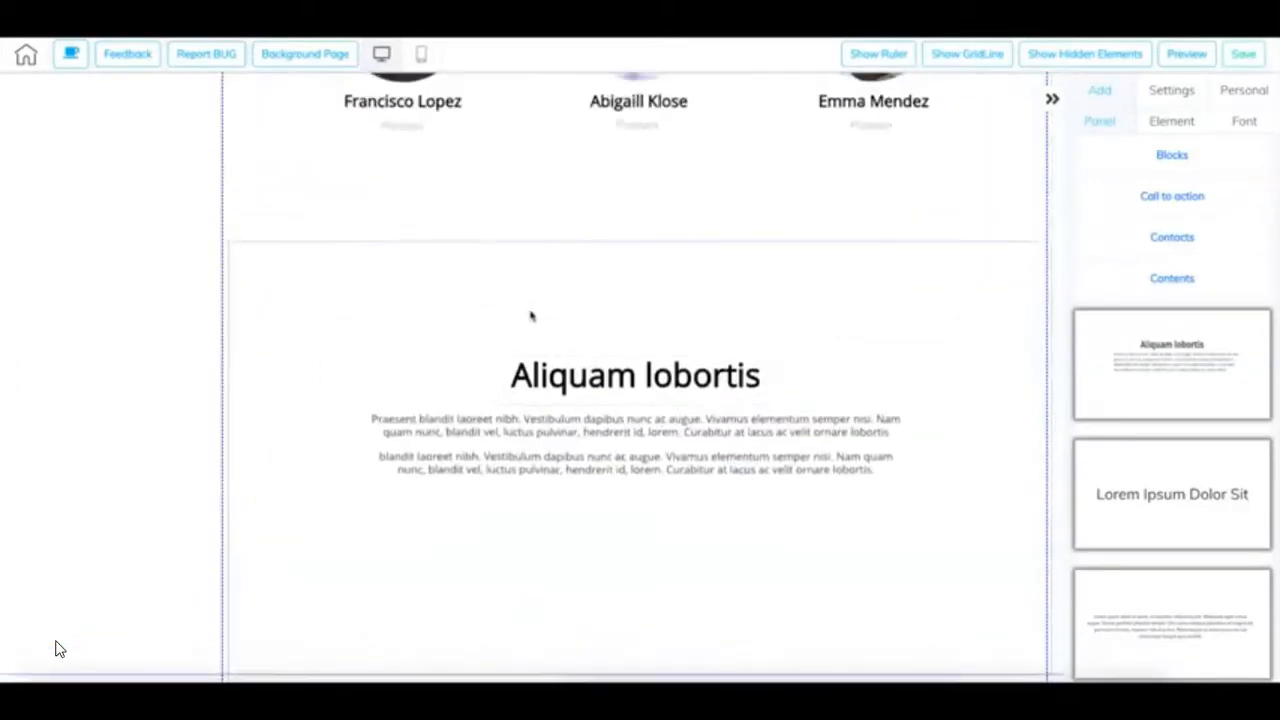
left_click(284, 251)
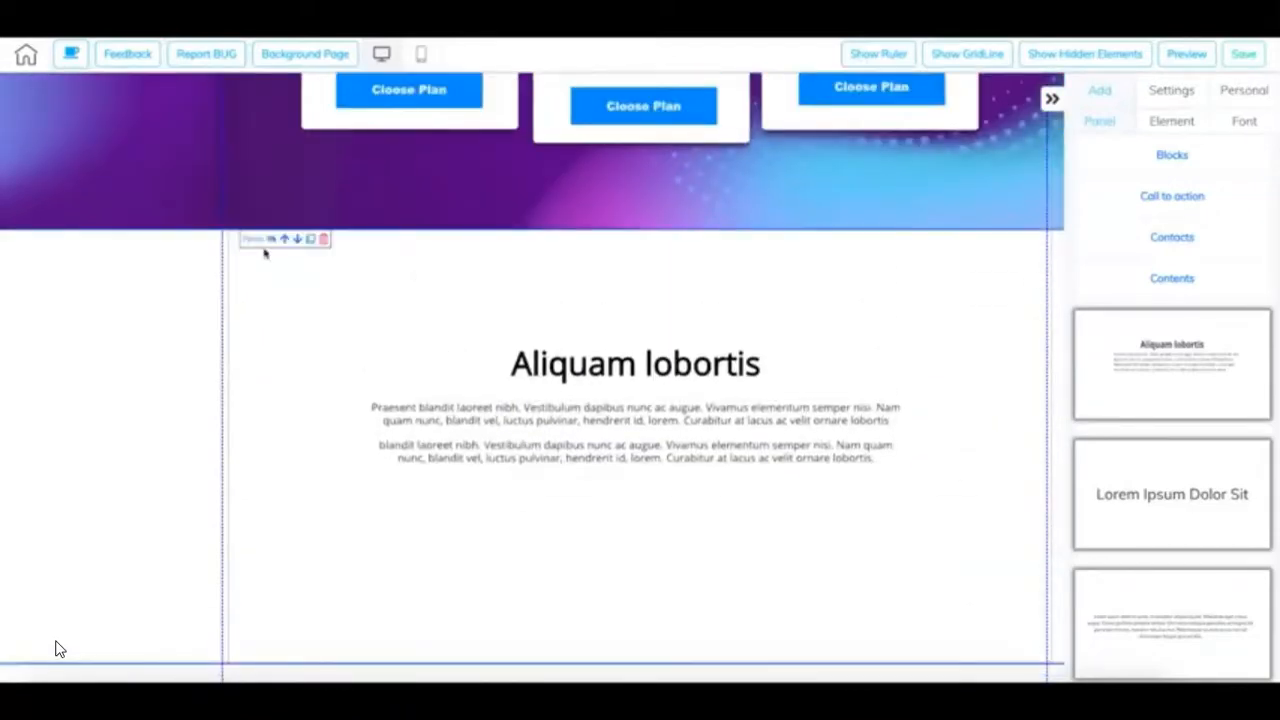
Step: Delete the "Aliquam lobortis" panel from the page and confirm the deletion
left_click(323, 240)
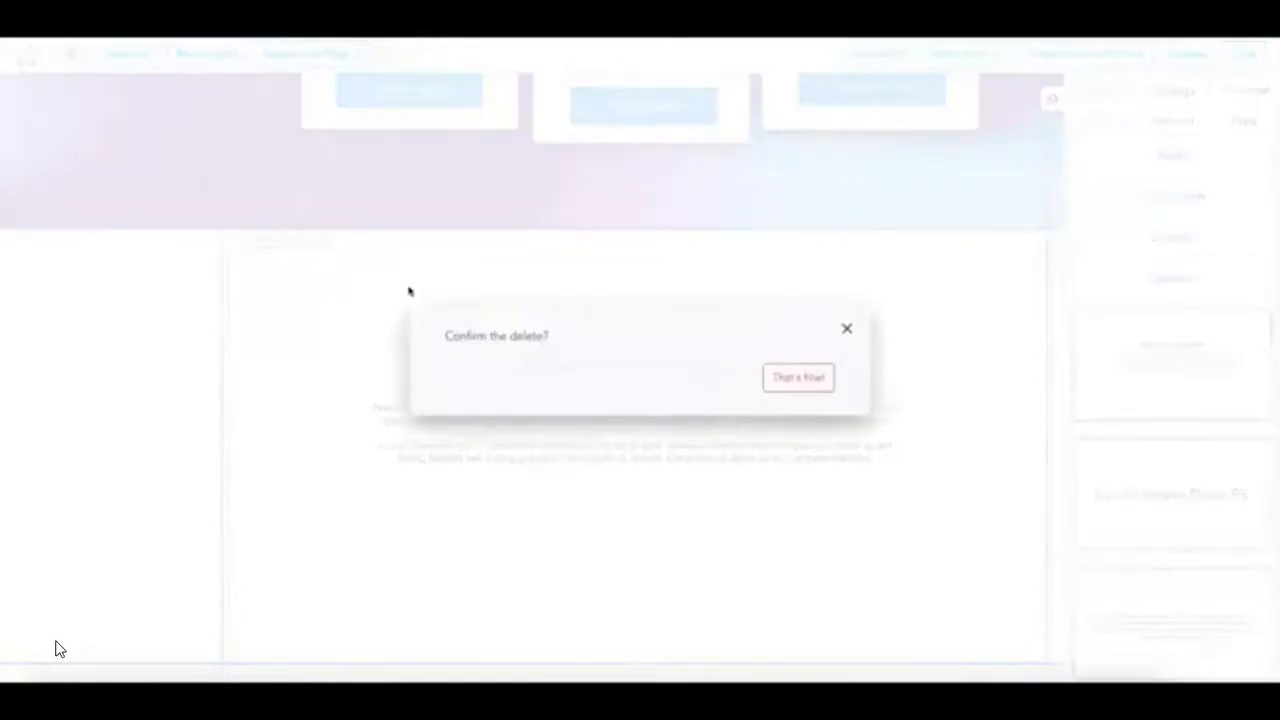
left_click(777, 376)
Step: Show the library of page elements and reposition the blue box and its REGISTER NOW button in the first panel
scroll(771, 384, "up", 20)
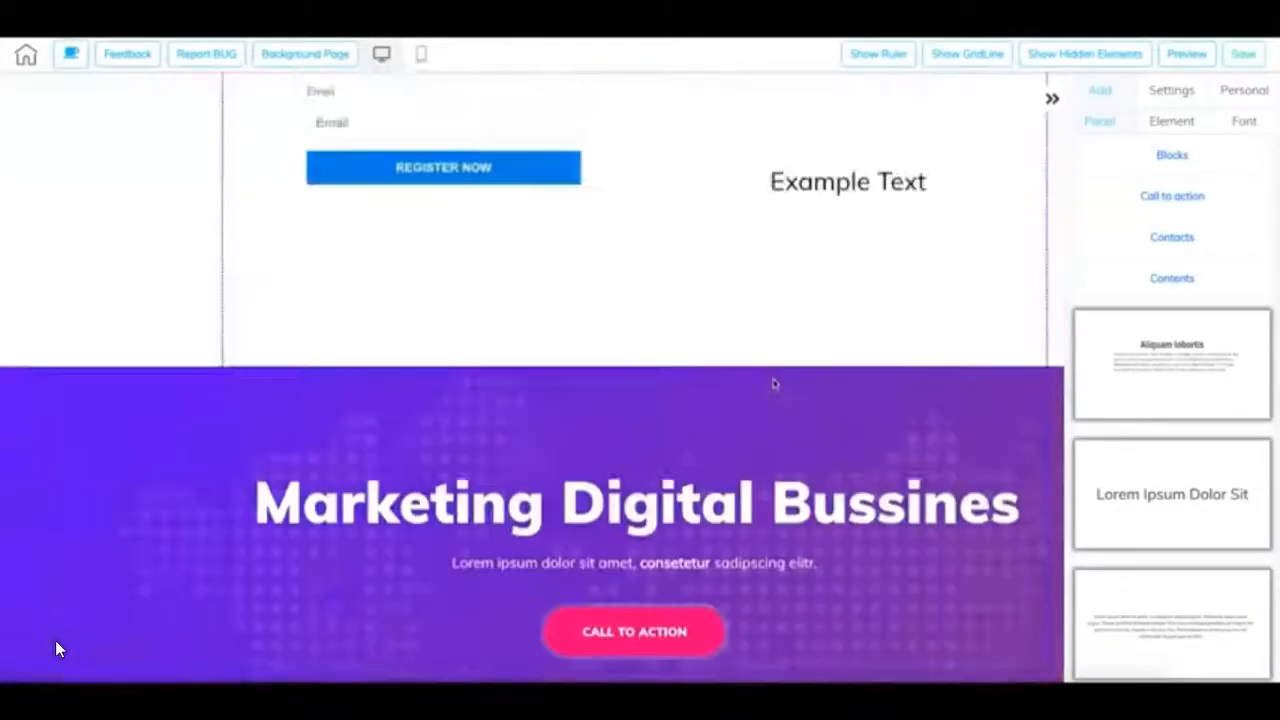
left_click(1168, 276)
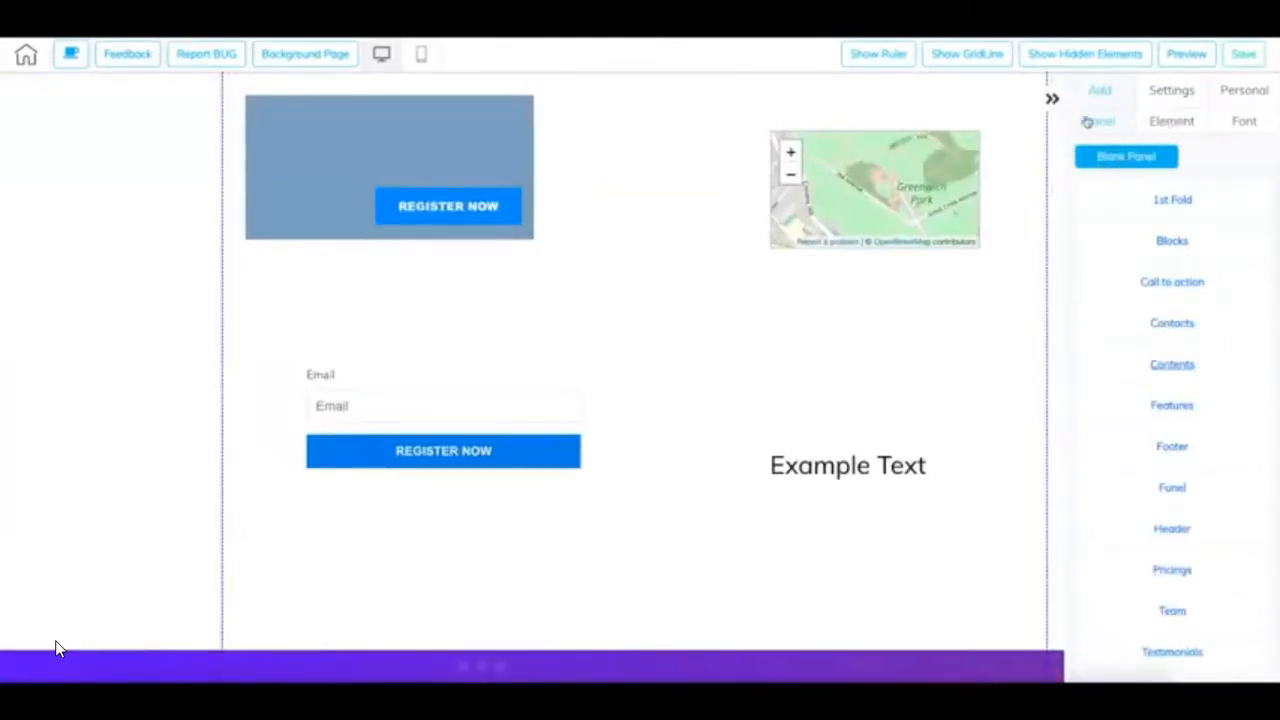
left_click(1169, 122)
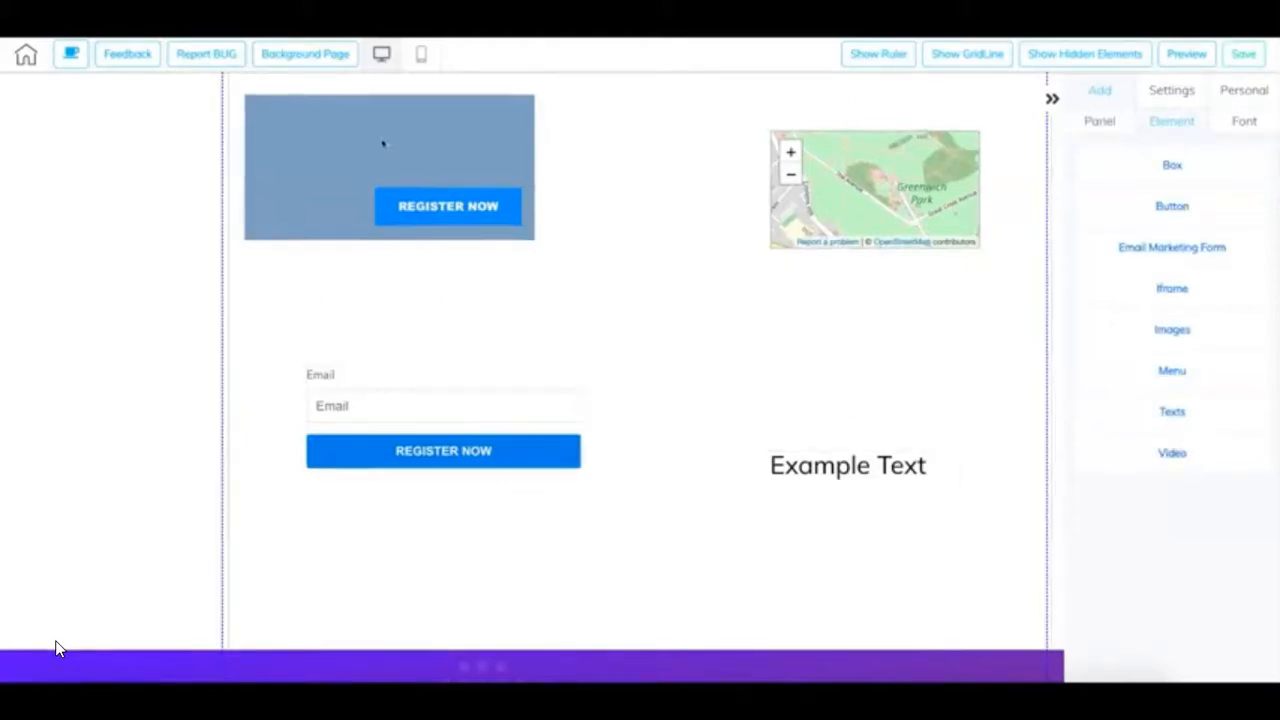
left_click_drag(386, 143, 428, 146)
mouse_move(500, 225)
left_mouse_down()
mouse_move(572, 299)
mouse_move(641, 254)
mouse_move(452, 209)
mouse_move(489, 220)
left_mouse_up()
mouse_move(414, 157)
left_mouse_down()
mouse_move(419, 189)
mouse_move(397, 169)
left_mouse_up()
Step: Review the Web, Page, Popup, Anchor and video link actions for the REGISTER NOW button in the blue box, leaving them unset
left_click(435, 233)
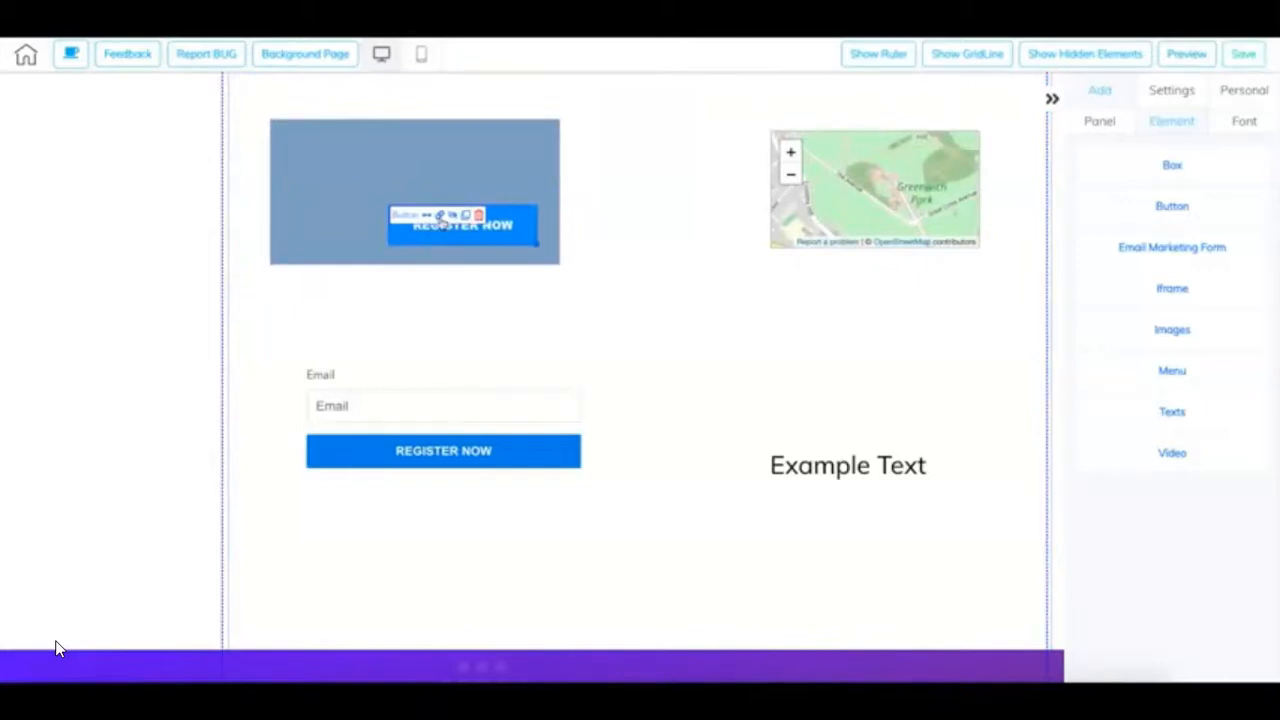
left_click(440, 217)
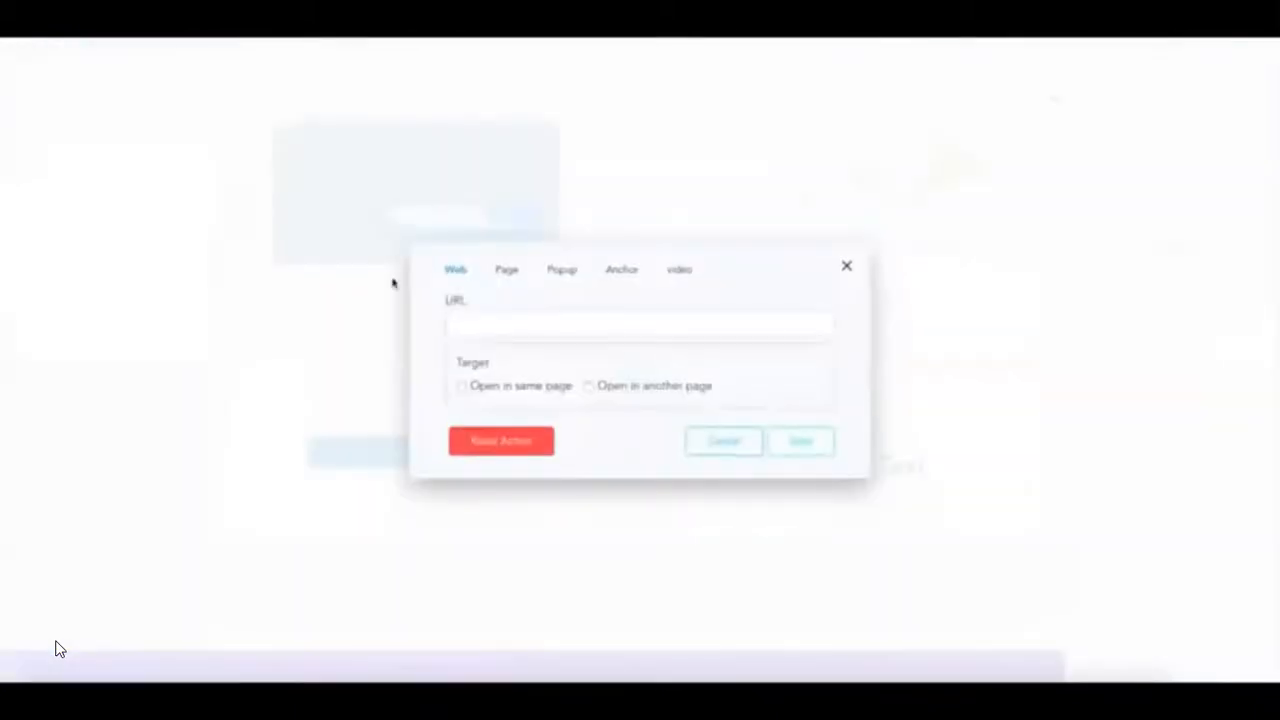
left_click(506, 270)
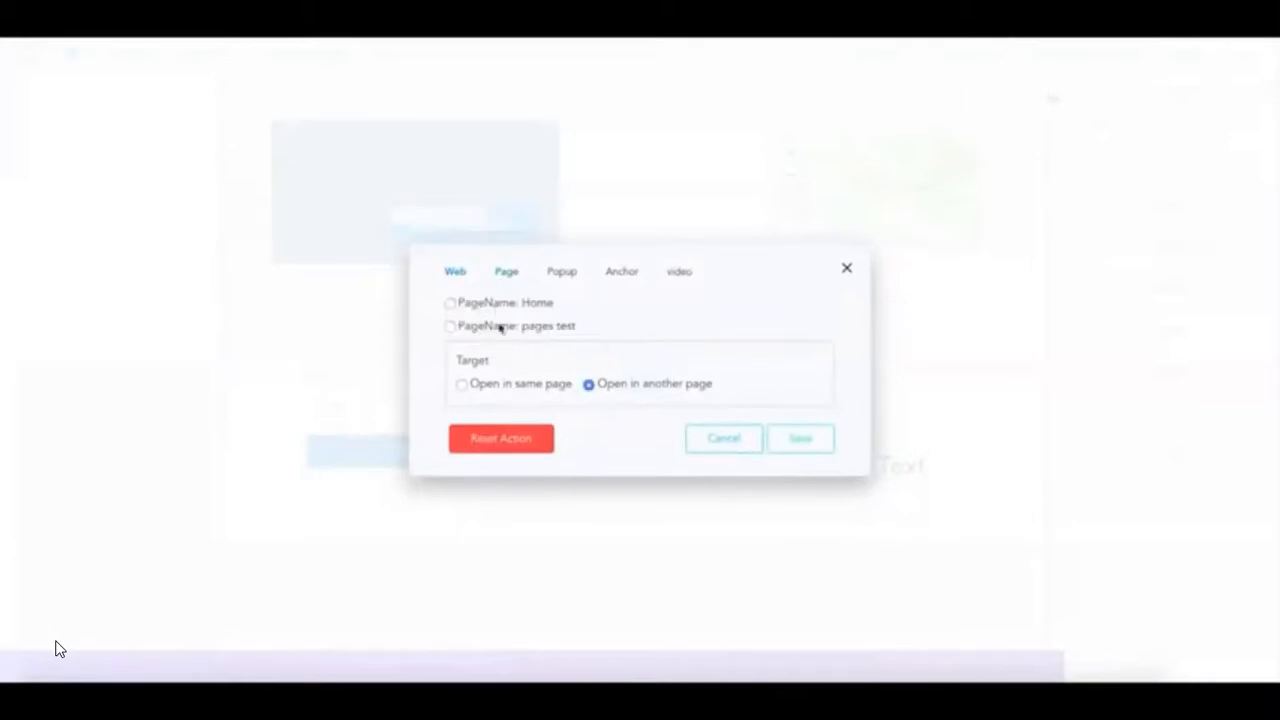
left_click(565, 276)
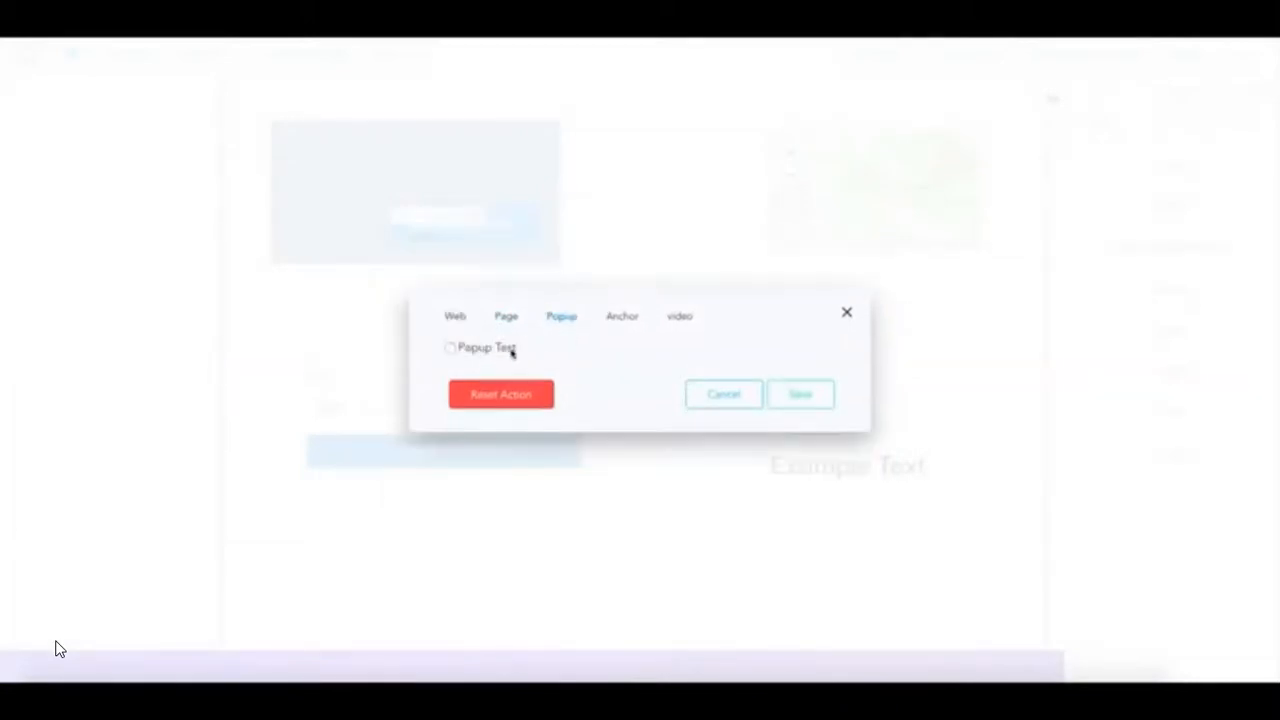
left_click(634, 323)
left_click(672, 335)
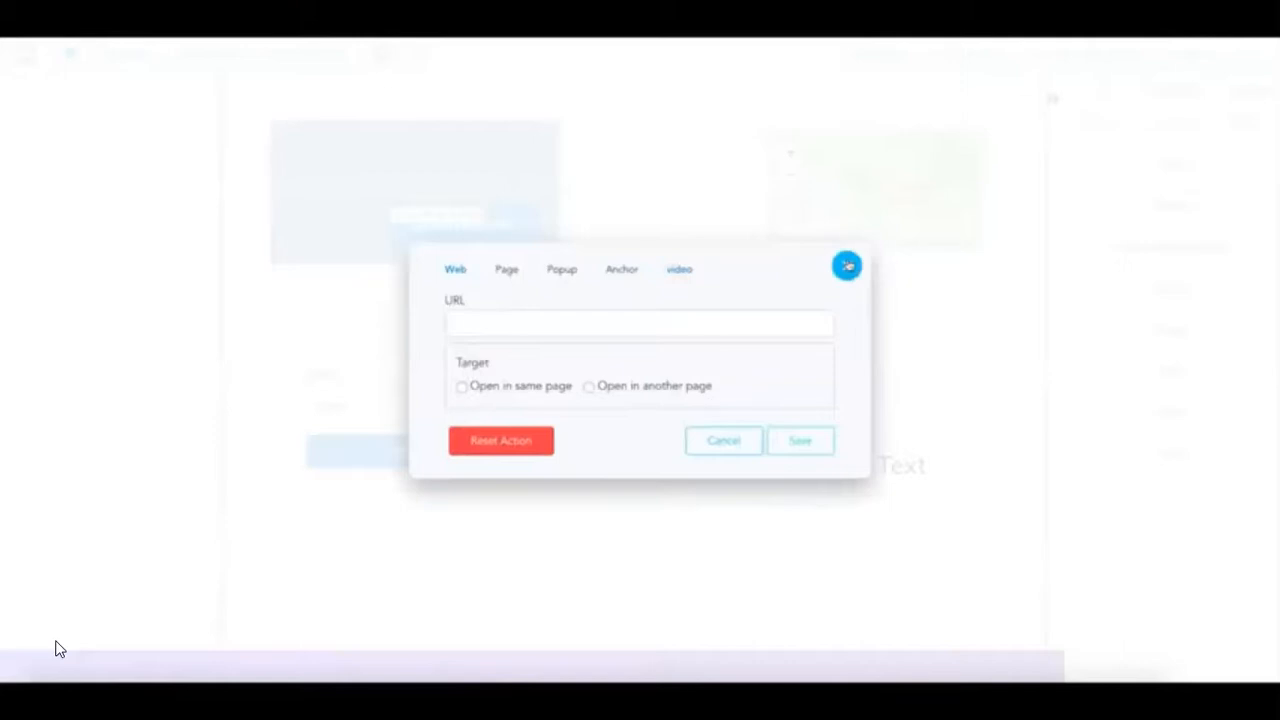
left_click(846, 265)
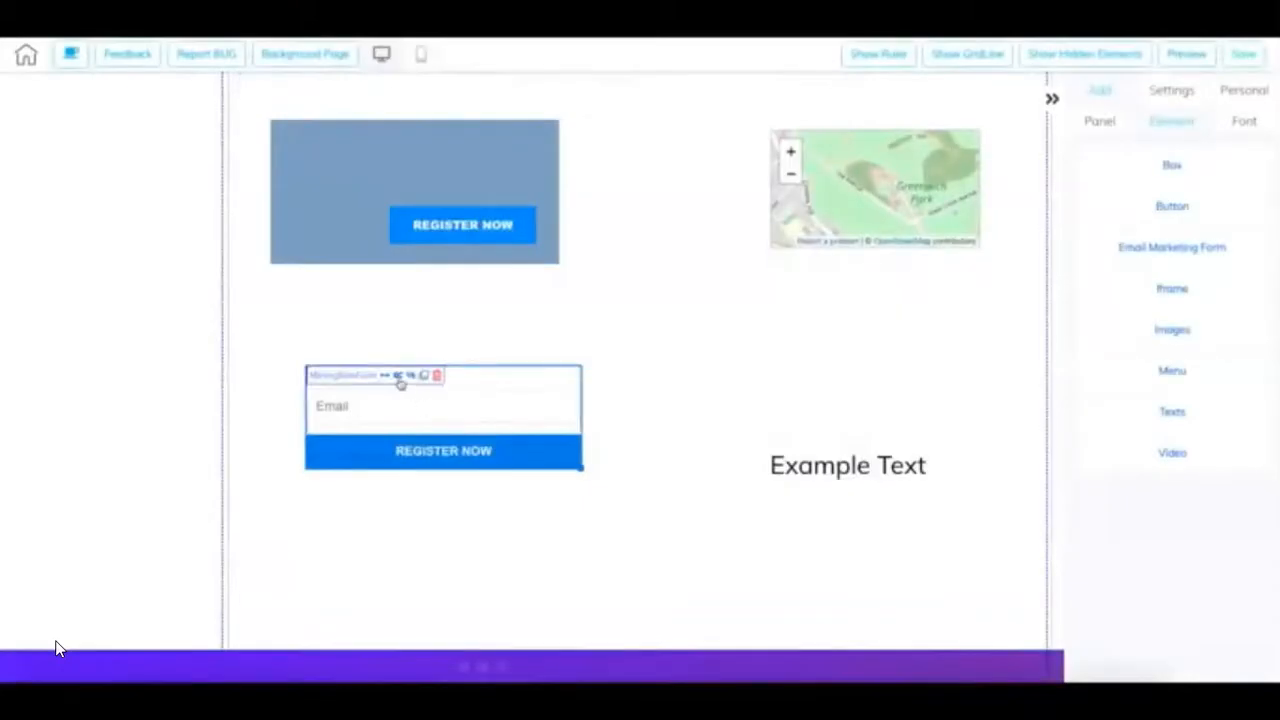
Step: Connect the email marketing form to the "pages test" mailing list
left_click(399, 376)
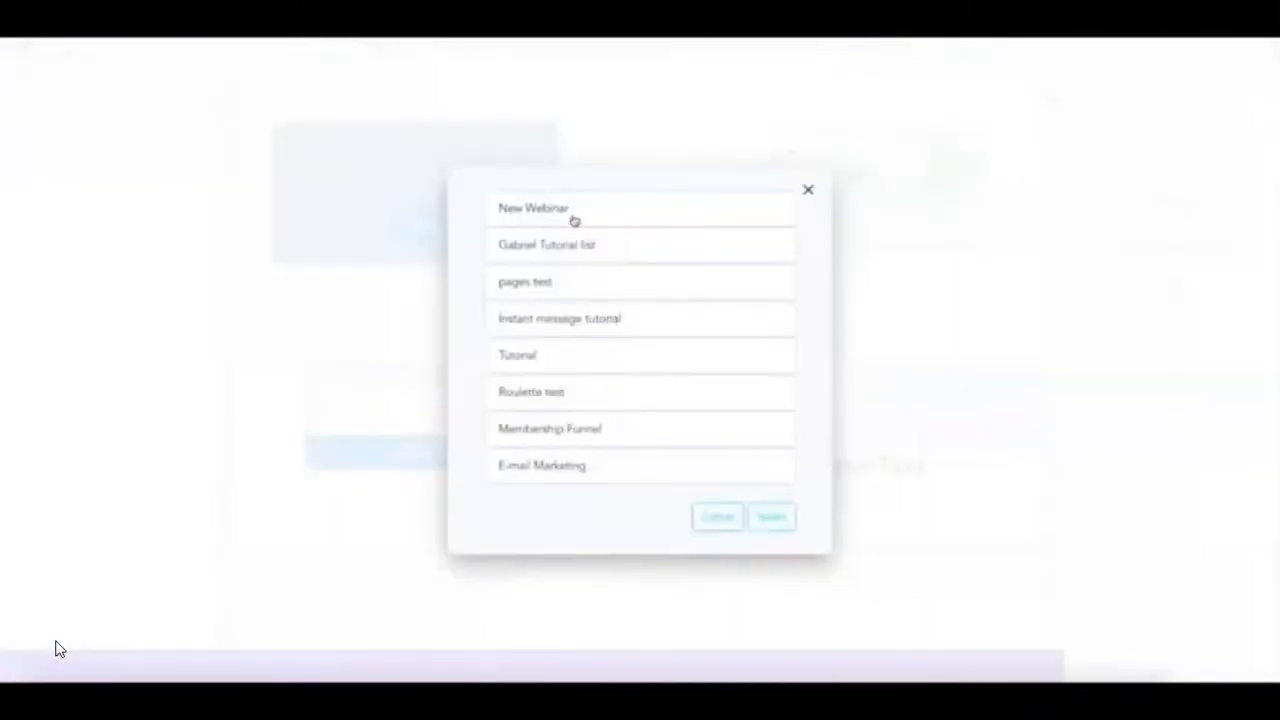
left_click(564, 284)
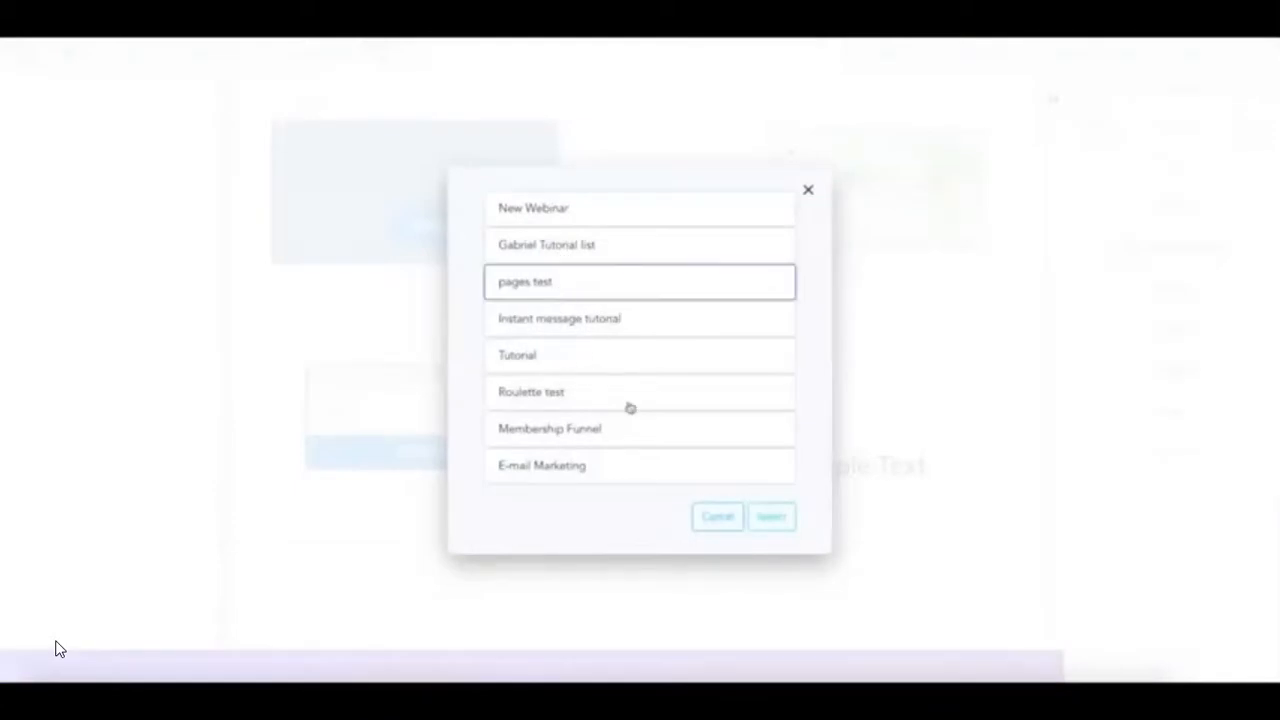
left_click(770, 516)
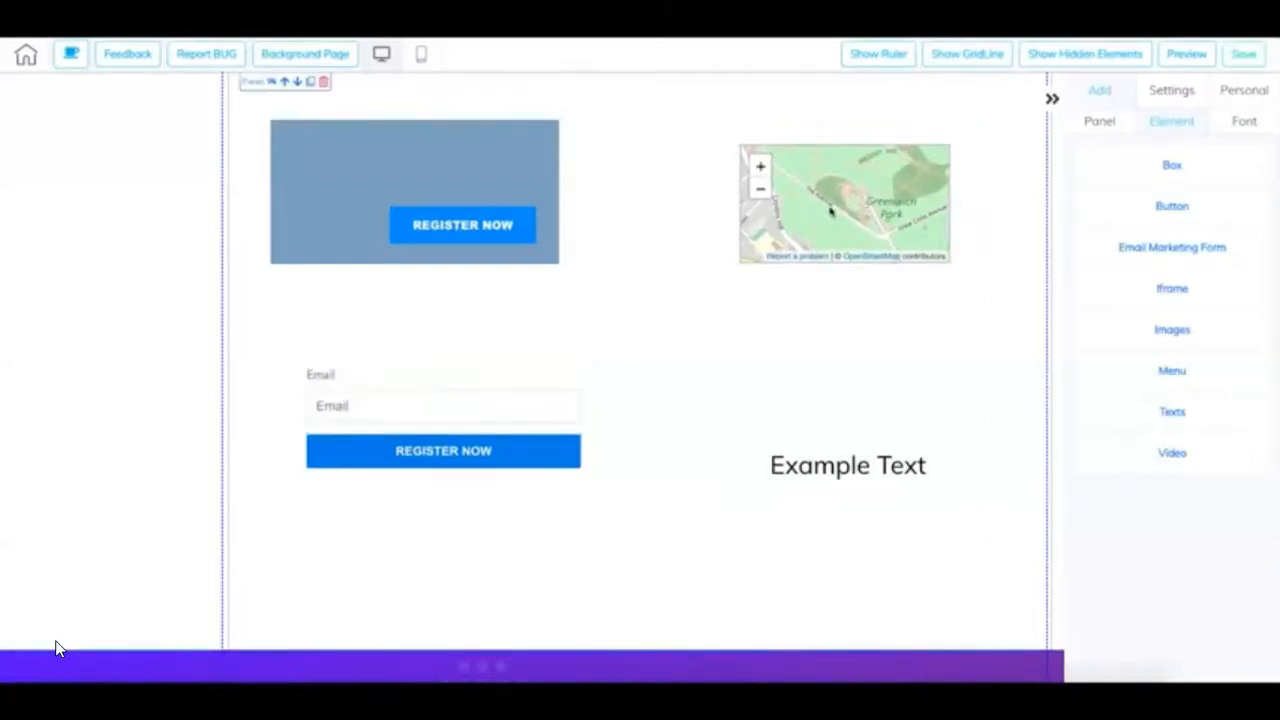
Step: Open the general settings of the map iframe
left_click(833, 210)
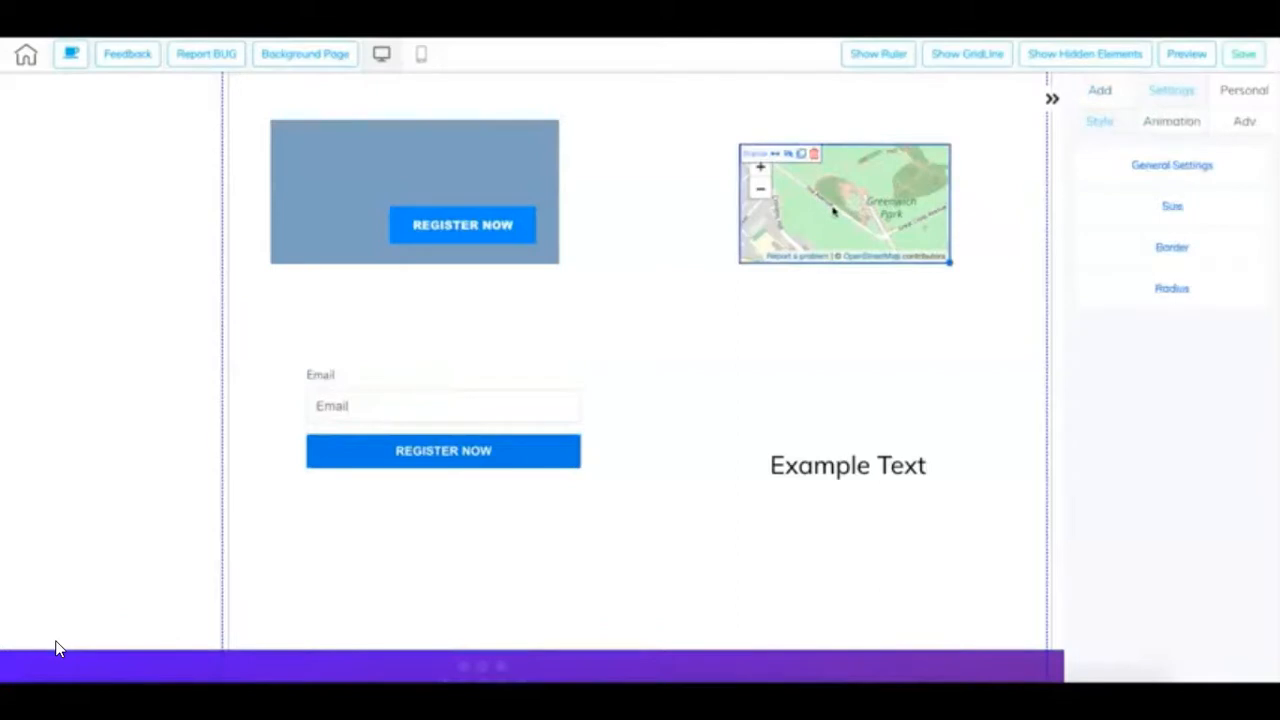
left_click(1186, 166)
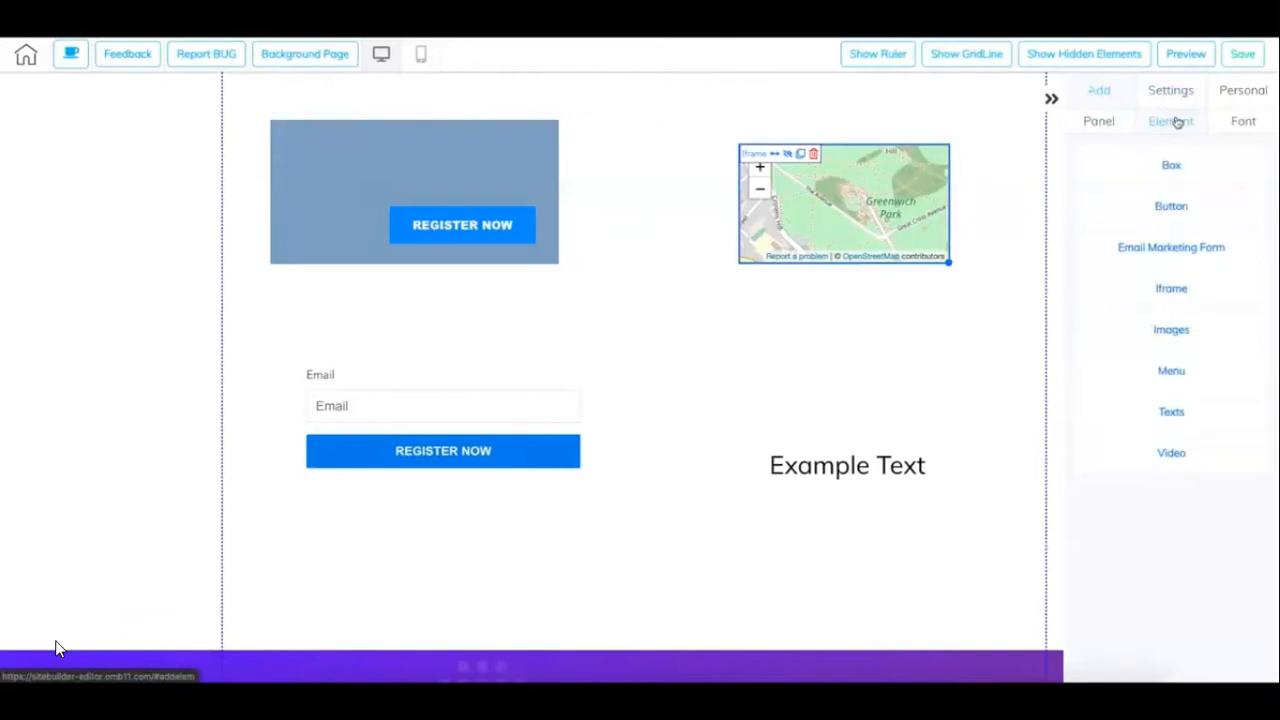
Step: Add the "Builderall Rap" video element between the email form and the example text, and select it to show its settings
left_click(1158, 460)
scroll(1160, 460, "down", 1)
scroll(958, 346, "up", 1)
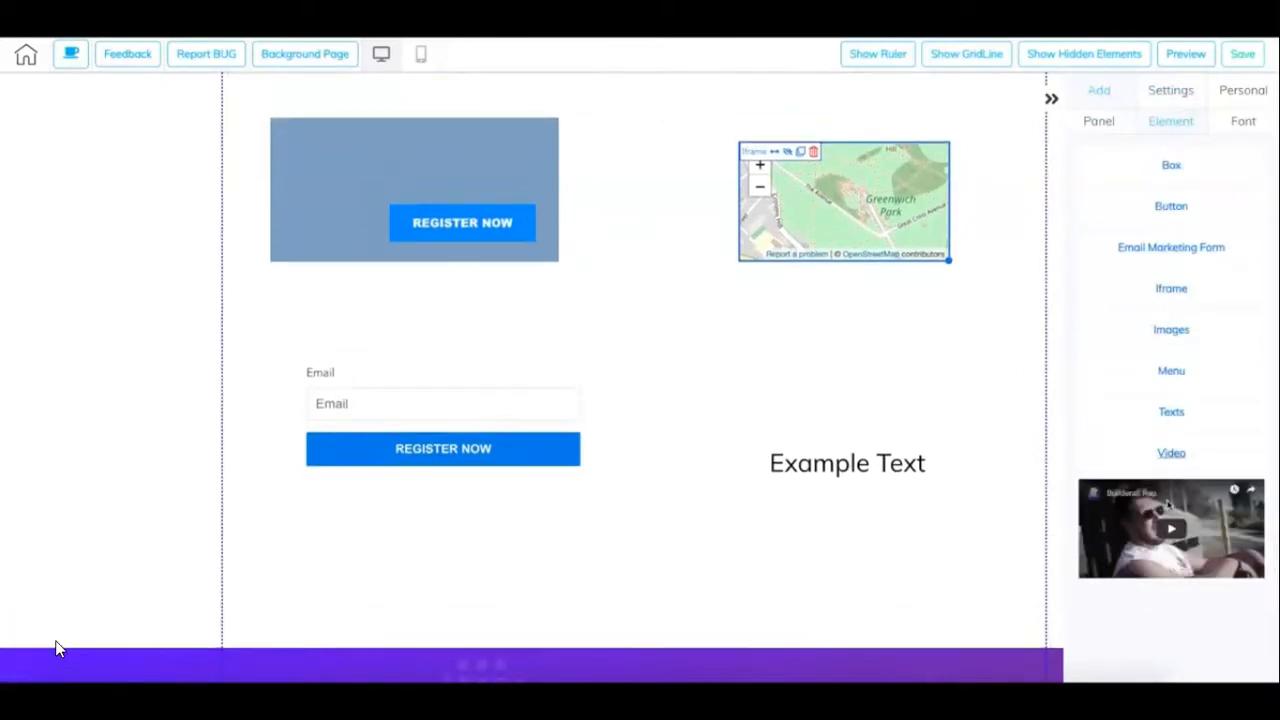
left_click_drag(1168, 505, 744, 400)
left_click_drag(698, 331, 683, 326)
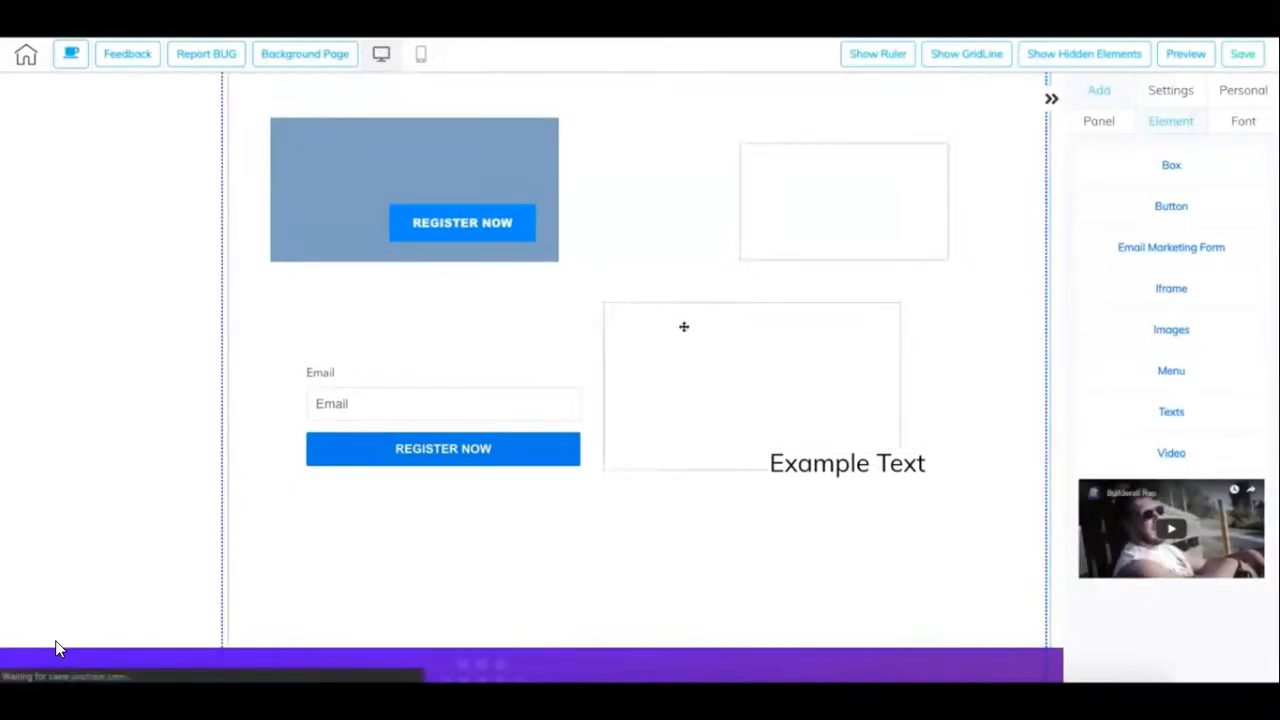
left_click(693, 356)
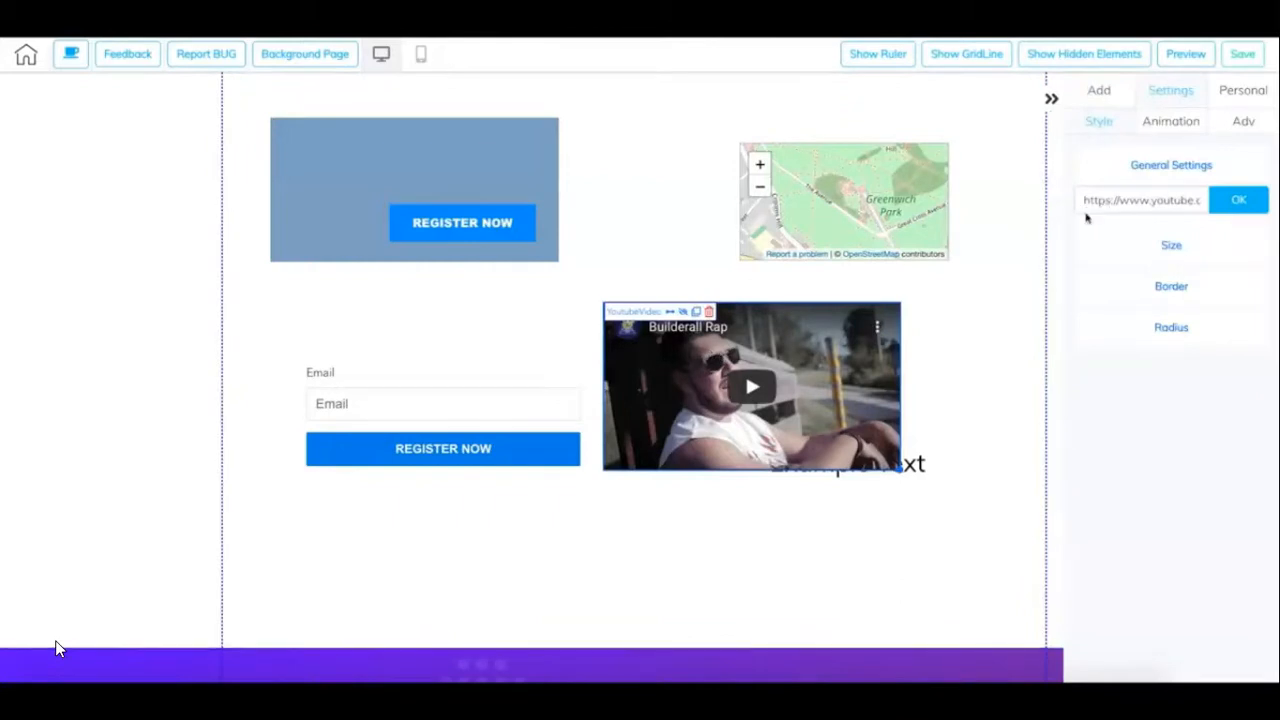
Step: Examine the site's font styles for the h1 and h2 headings, including family, desktop and mobile size, line height and color
left_click(1103, 92)
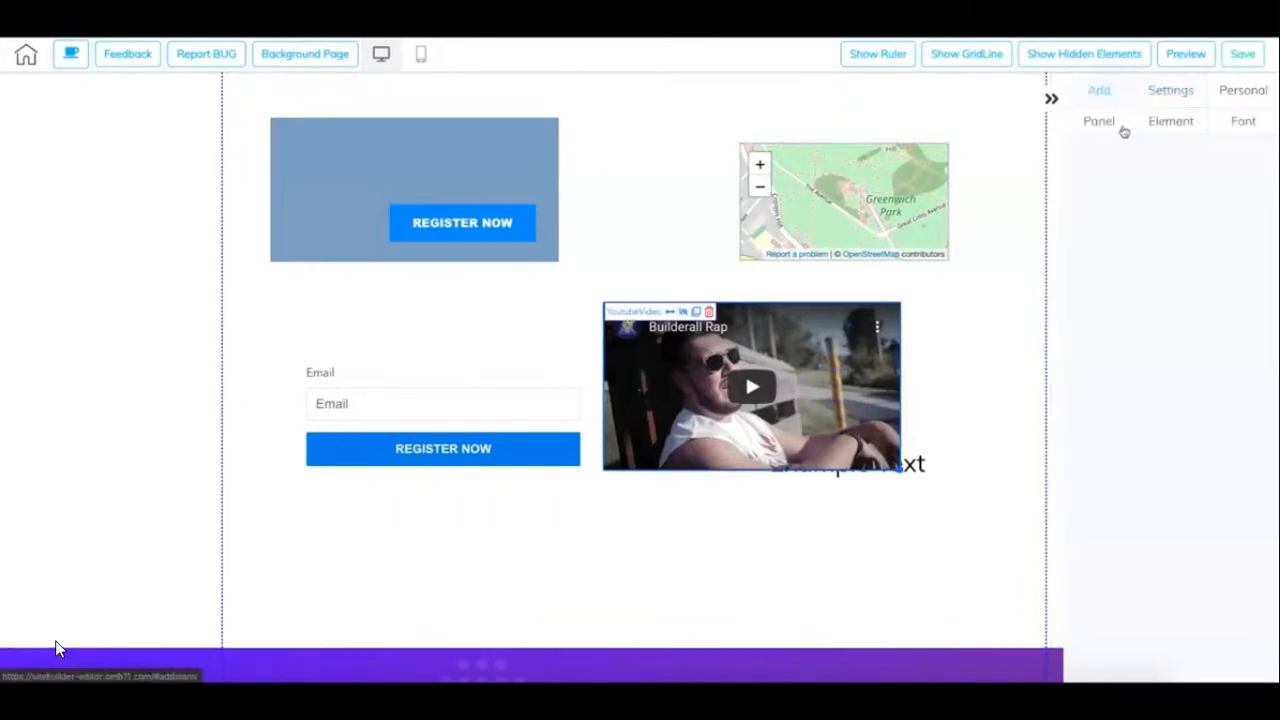
left_click(1233, 126)
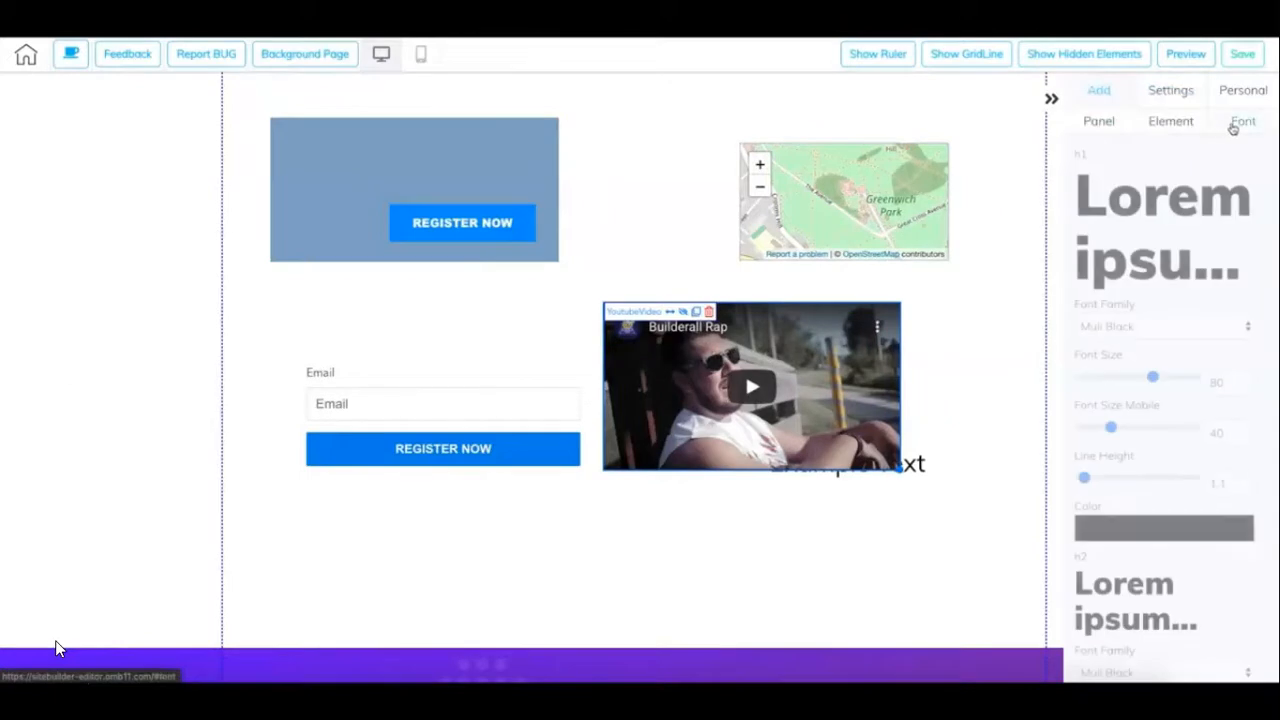
scroll(1188, 224, "down", 3)
scroll(1119, 255, "up", 3)
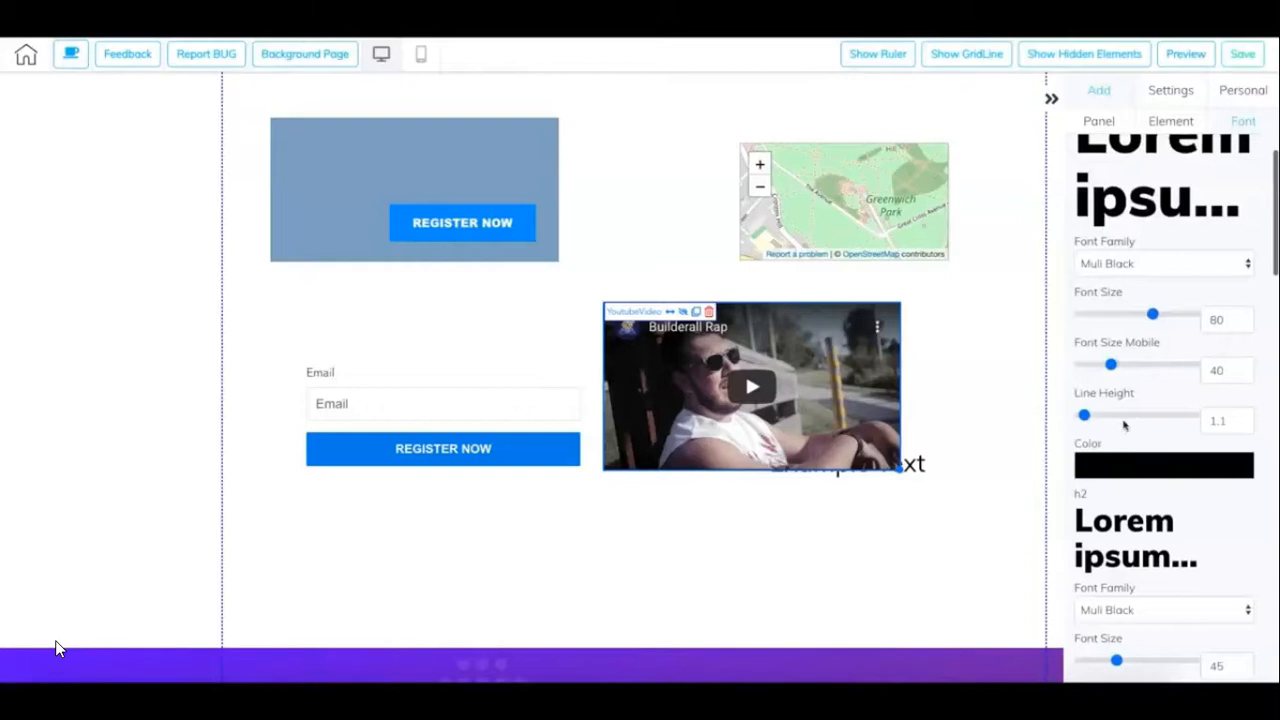
scroll(1154, 367, "down", 5)
scroll(1152, 430, "up", 6)
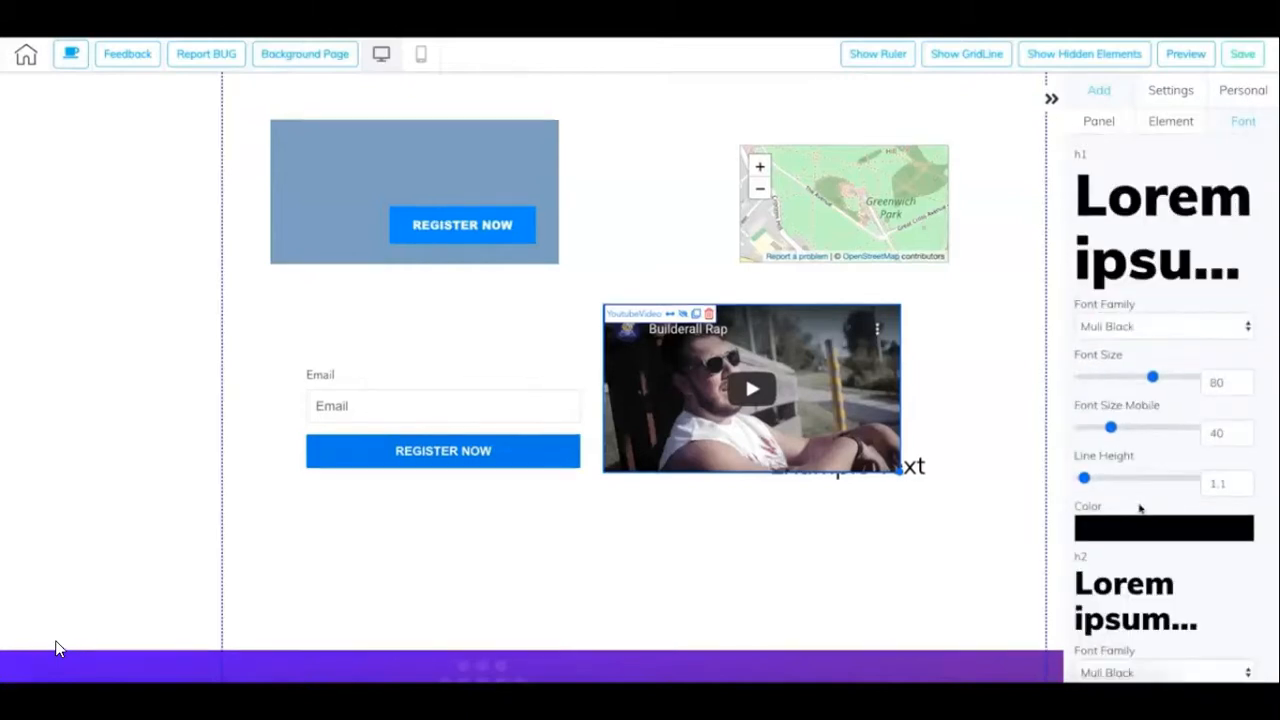
Step: Check the selected video's style settings, the personal area and the style settings offered for the email form
left_click(1171, 93)
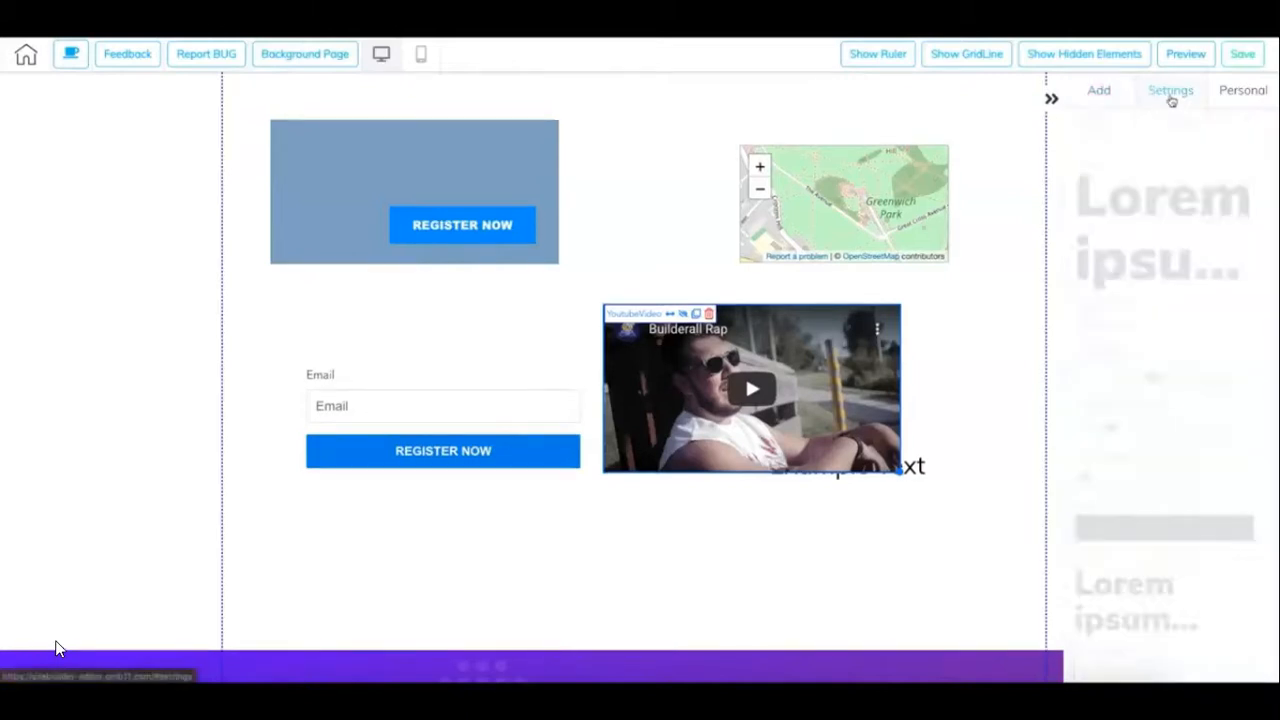
left_click(1105, 93)
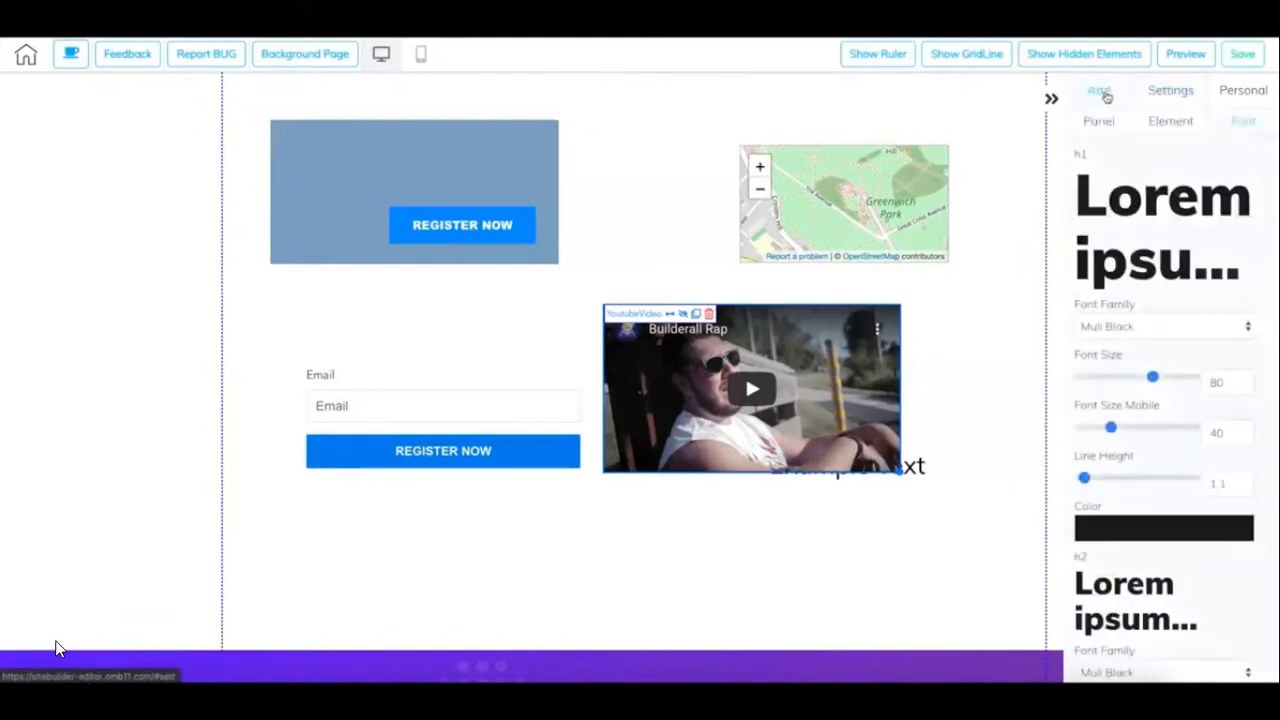
left_click(1188, 96)
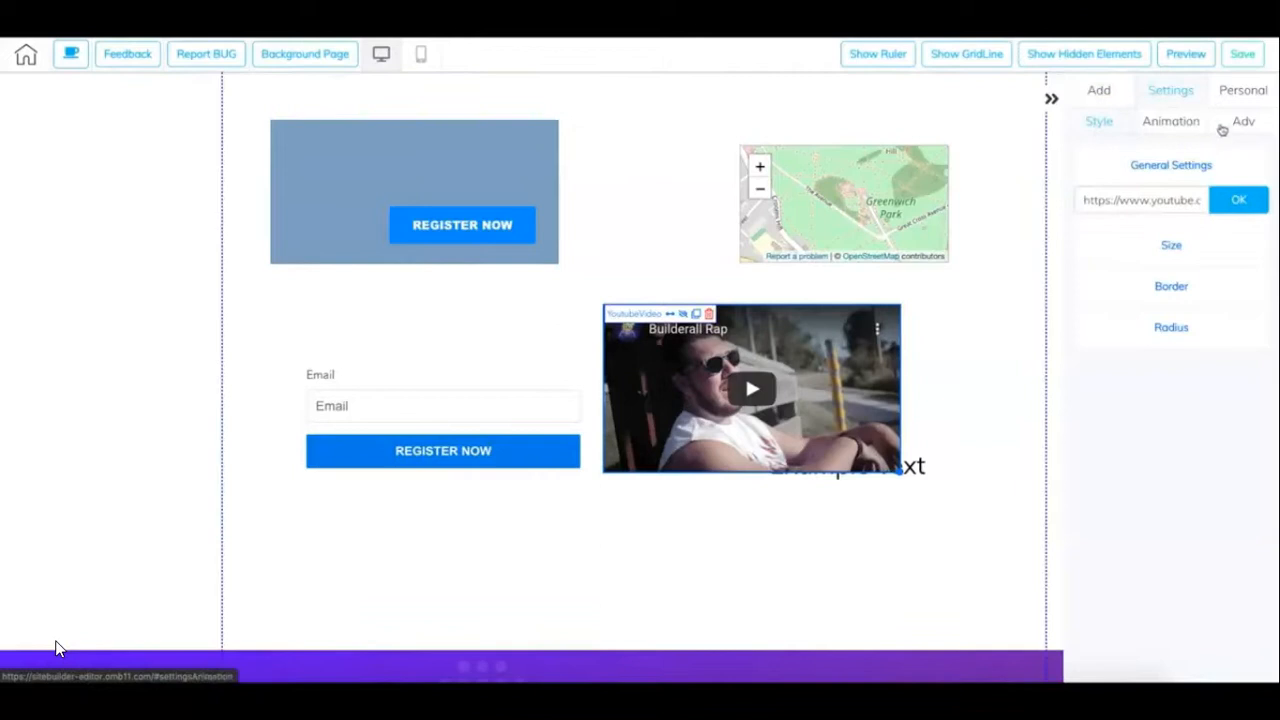
left_click(1243, 100)
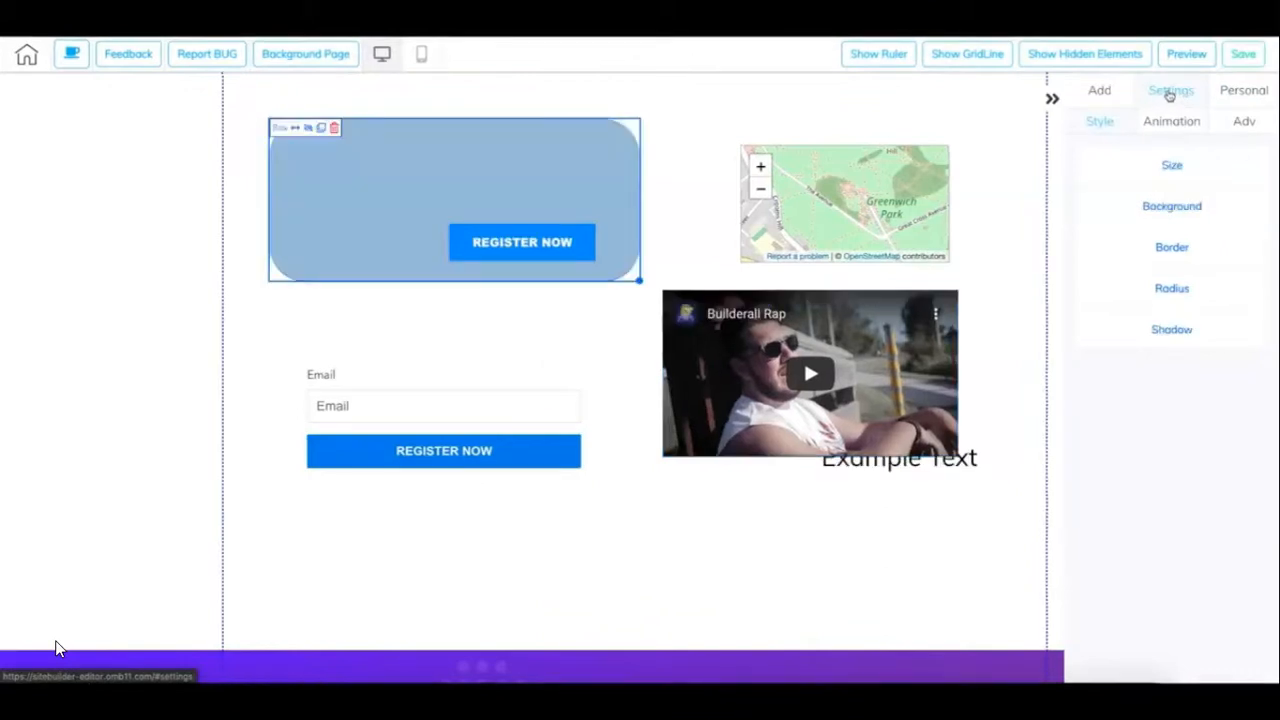
left_click(420, 397)
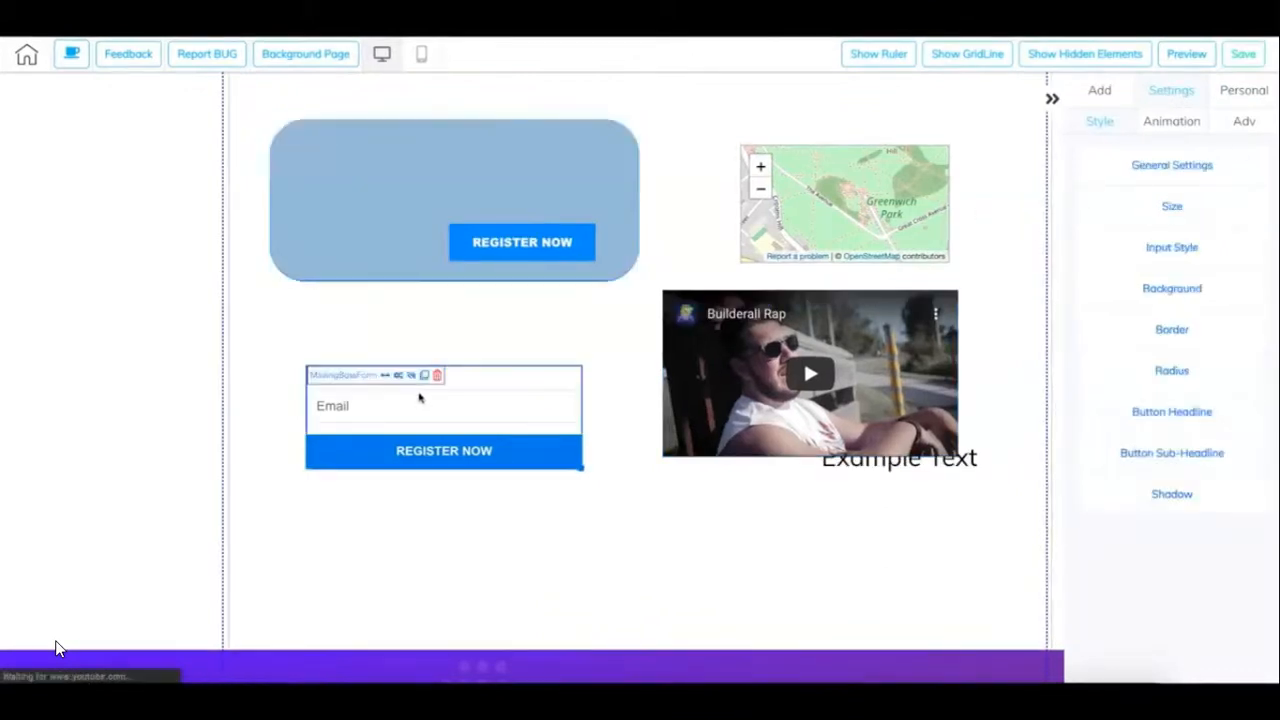
Step: Enlarge the blue box holding the REGISTER NOW button so it is slightly wider and taller
left_click(435, 179)
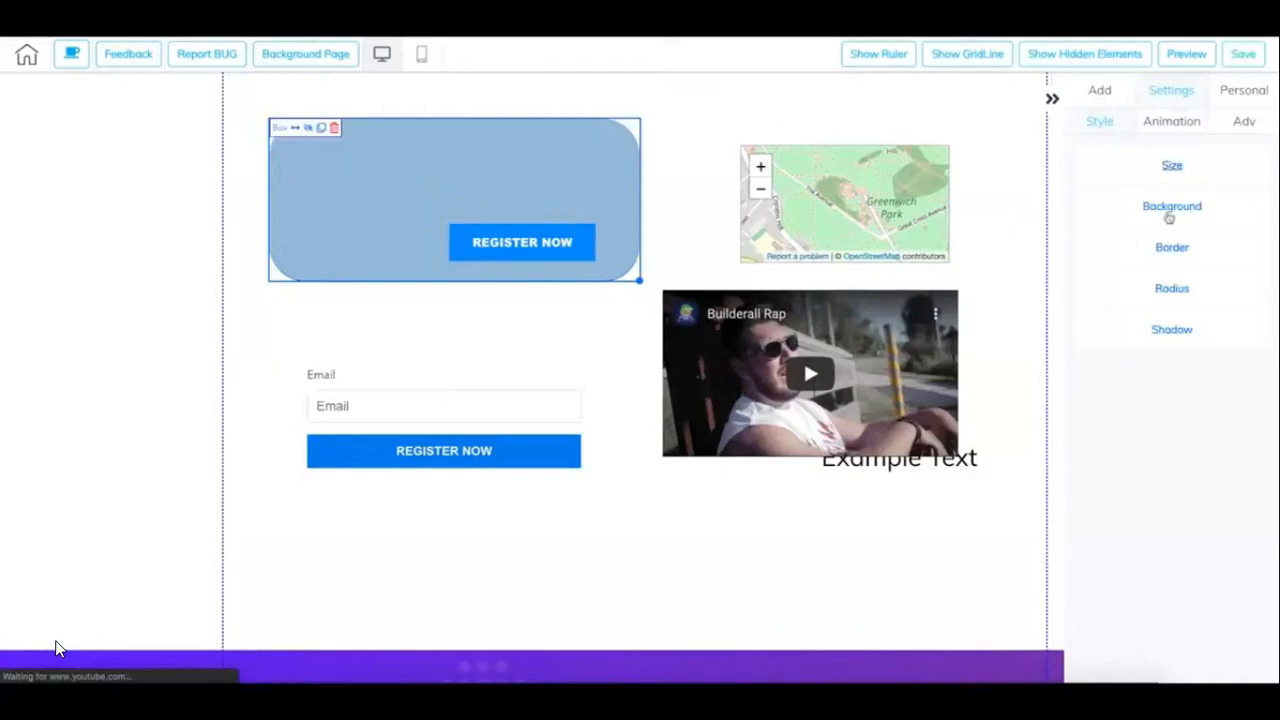
left_click(1170, 166)
left_click(1165, 170)
left_click(1162, 175)
mouse_move(1136, 229)
left_mouse_down()
mouse_move(1160, 232)
mouse_move(1150, 229)
left_mouse_up()
mouse_move(1120, 296)
left_mouse_down()
mouse_move(1140, 296)
mouse_move(1121, 296)
left_mouse_up()
Step: Change the box's background to a stronger, less transparent blue
left_click(1176, 408)
left_click_drag(1166, 409, 1180, 432)
left_click(1172, 206)
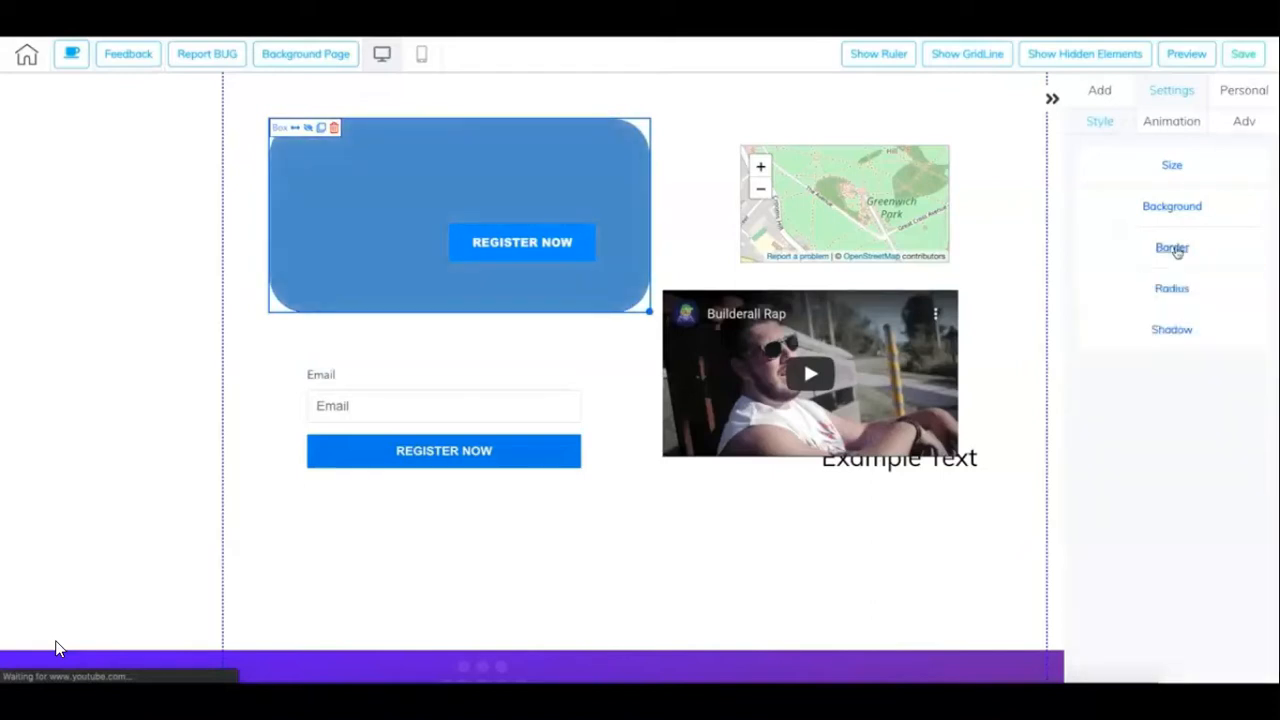
Step: Review the blue box's border and corner radius settings and try out its shadow blur and spread, returning the blur to its minimum
left_click(1171, 248)
left_click(1165, 353)
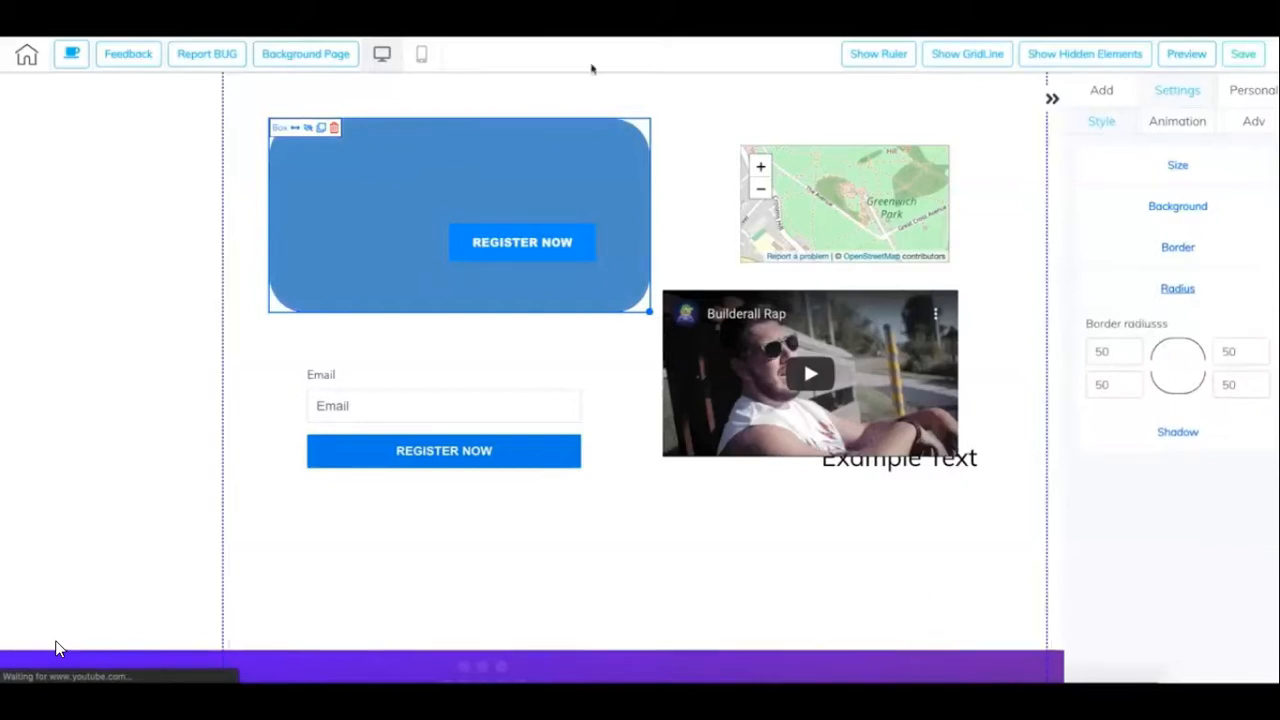
left_click(1192, 431)
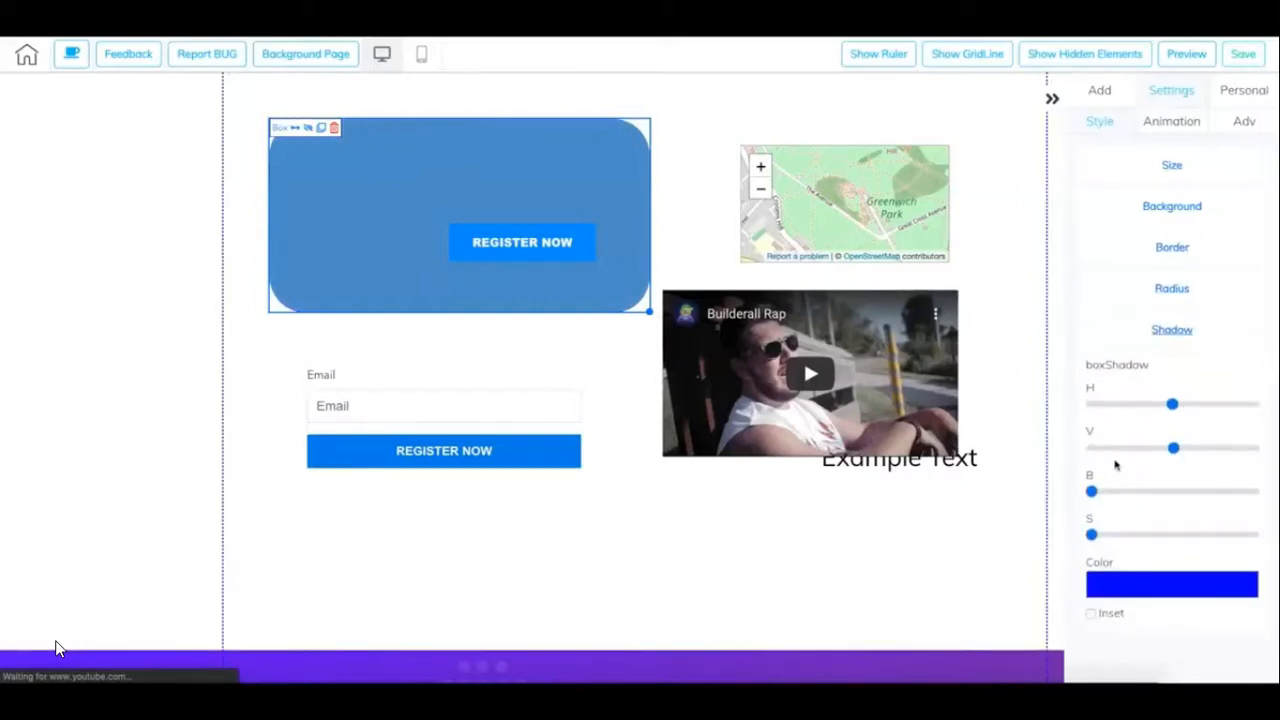
left_click_drag(1091, 491, 1174, 491)
left_click_drag(1091, 534, 1060, 537)
left_click_drag(1174, 491, 1088, 491)
Step: Open the animation settings of the blue box
left_click(1170, 124)
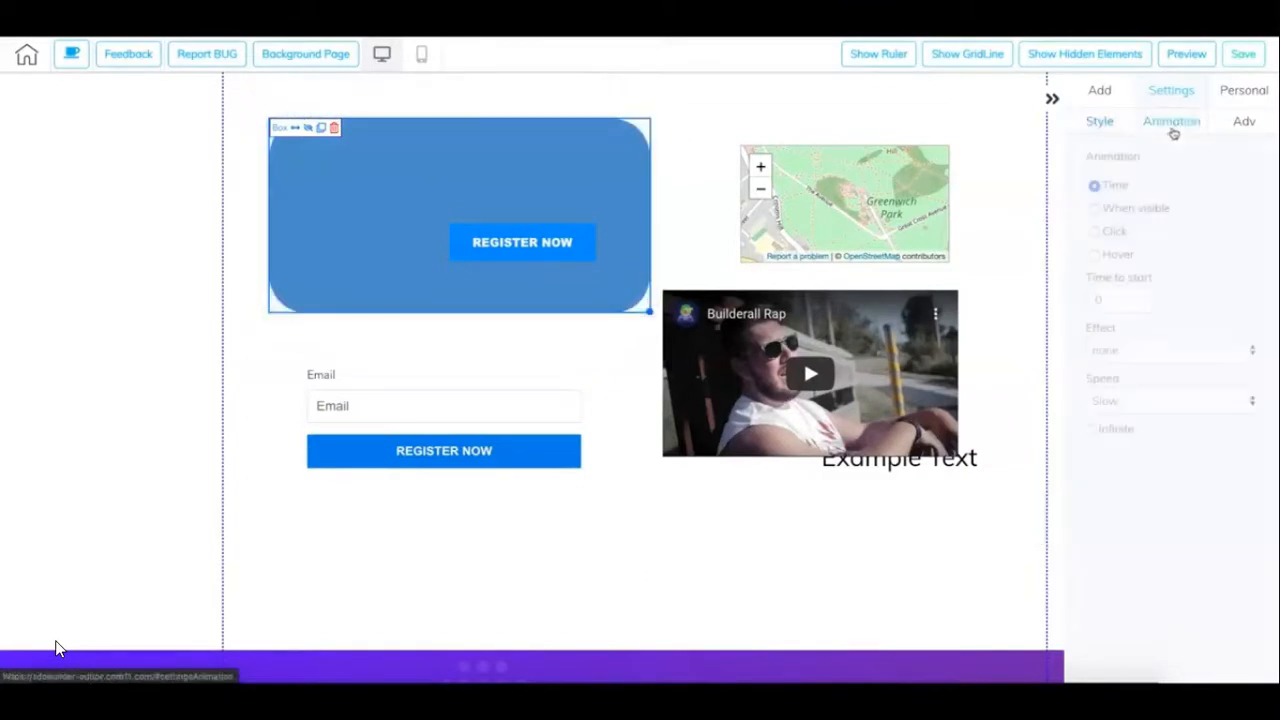